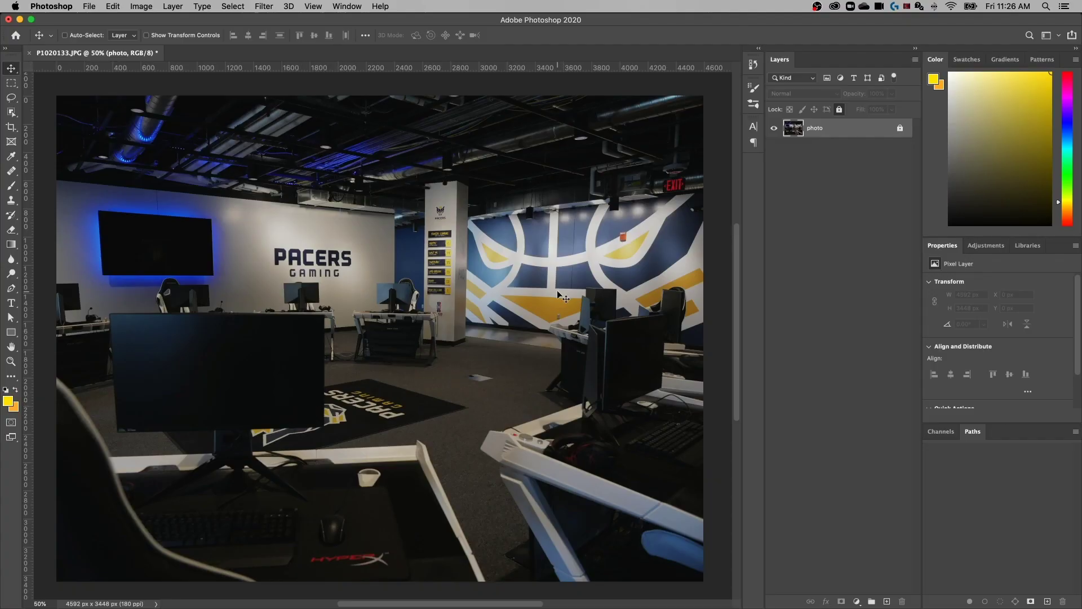
Step: Place logo.png as an embedded layer on the esports room photo and commit it
click(90, 6)
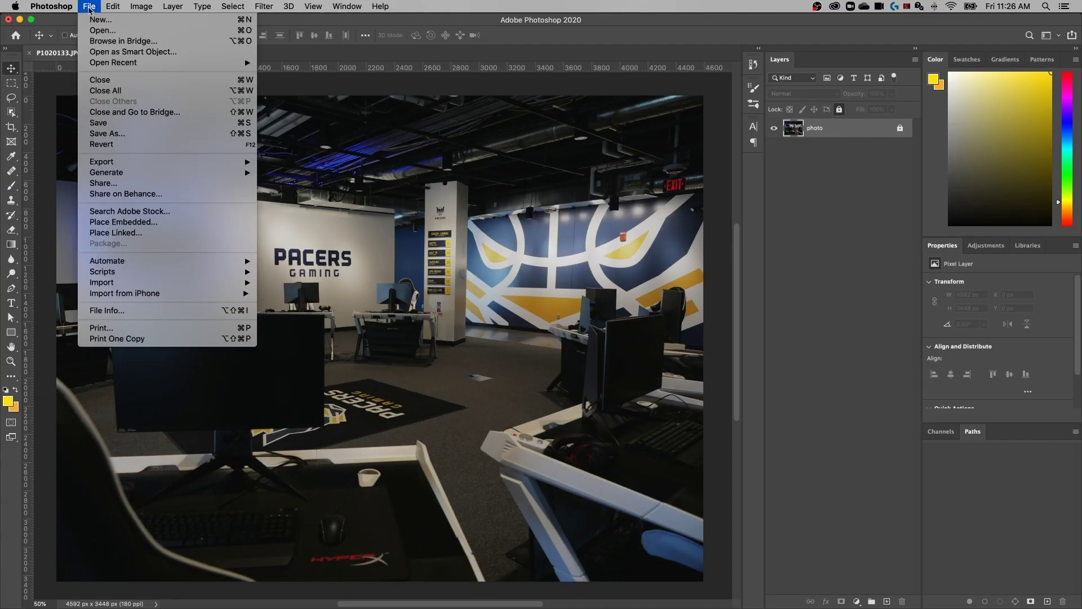
click(129, 224)
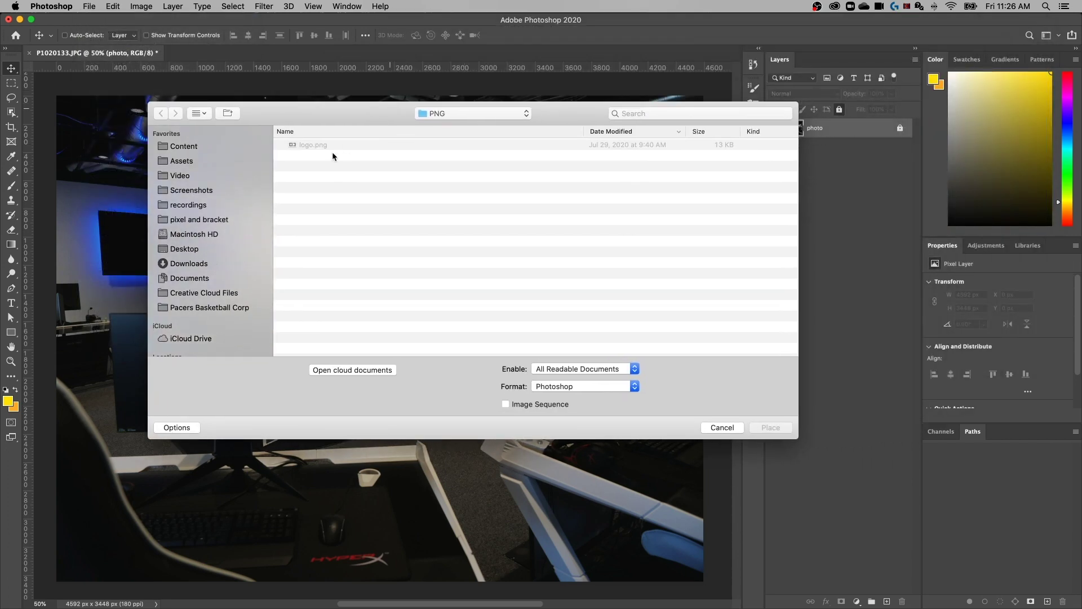
click(319, 145)
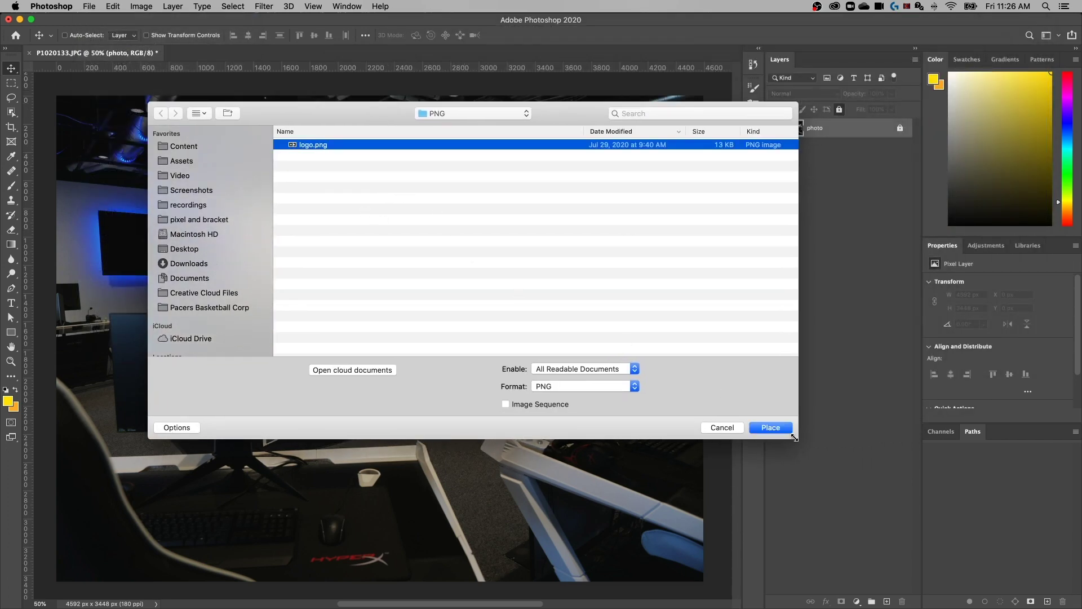
click(770, 428)
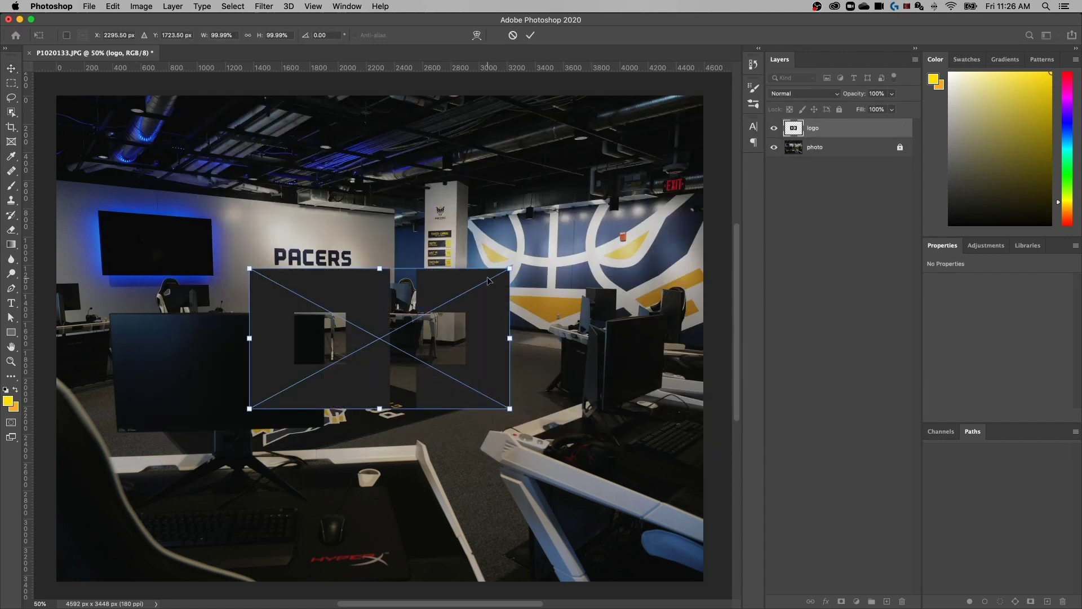
key(Return)
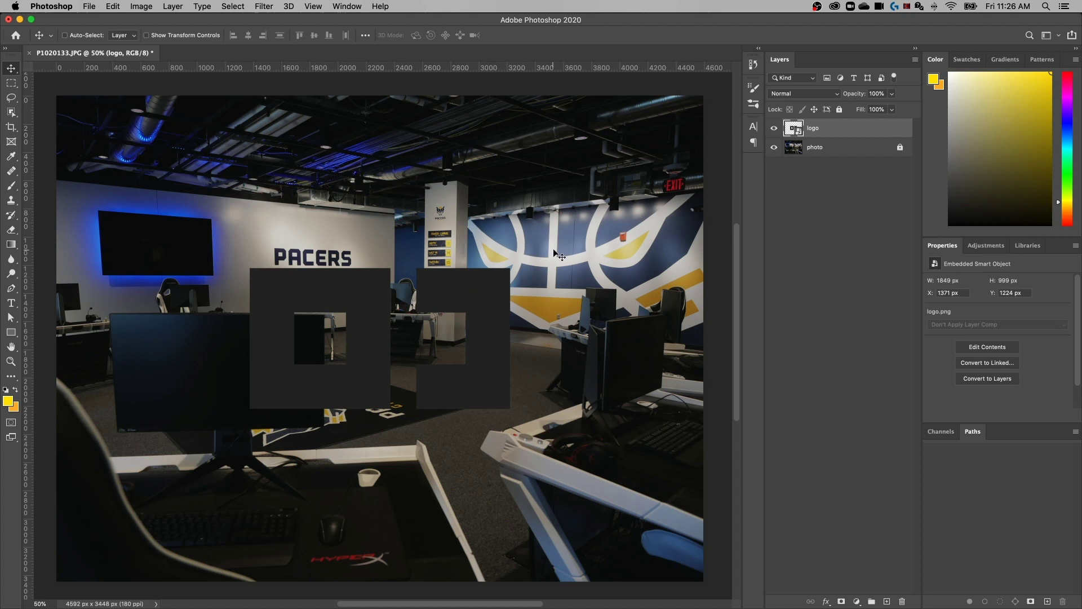
Step: Give the logo layer a white (#ffffff) Color Overlay effect
double_click(858, 130)
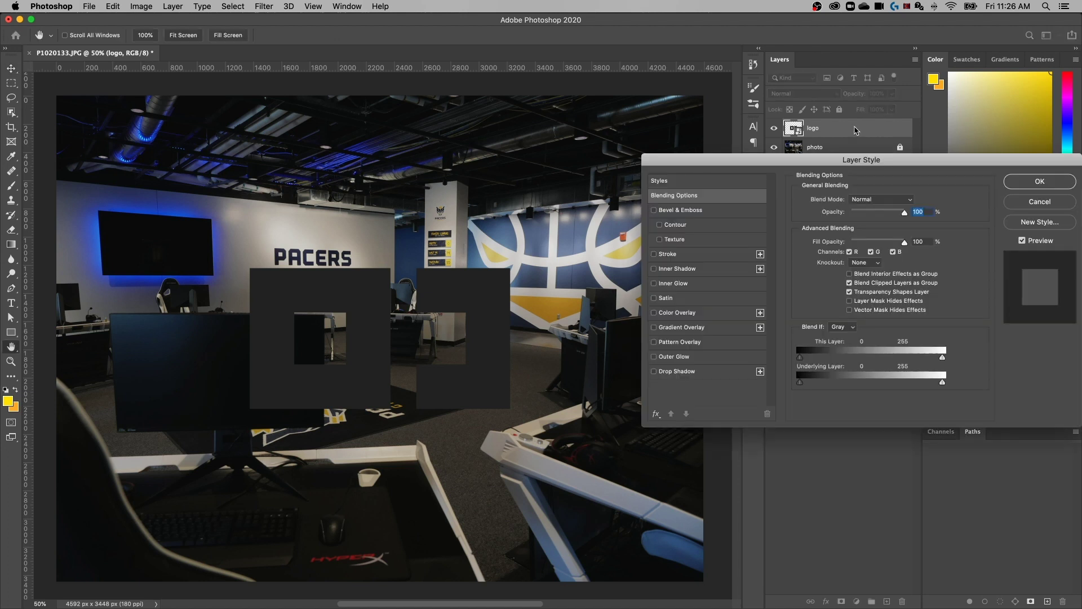
drag(708, 129, 465, 131)
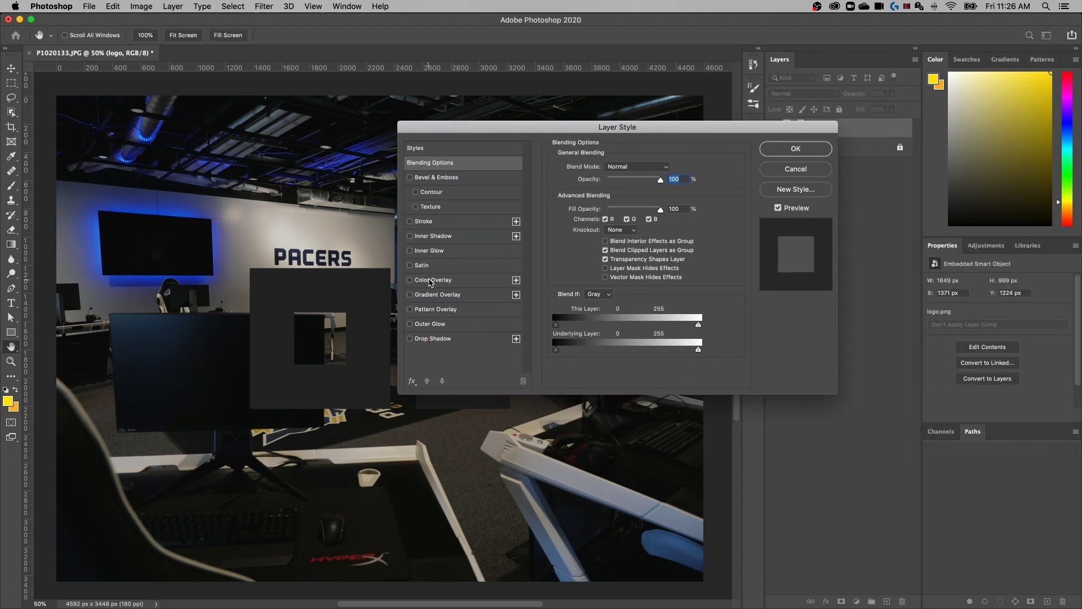
click(432, 282)
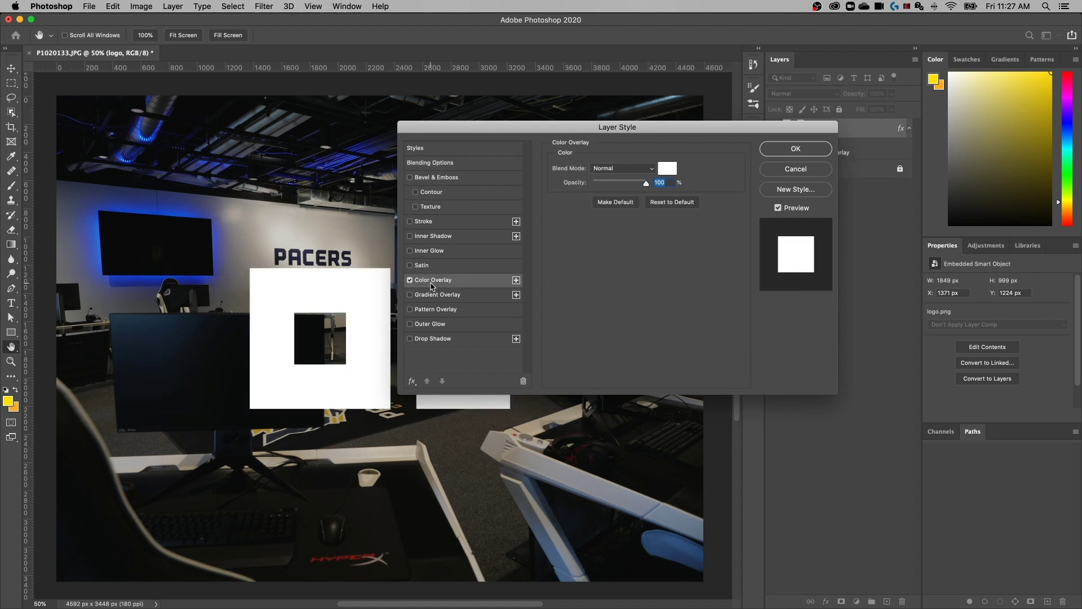
click(671, 169)
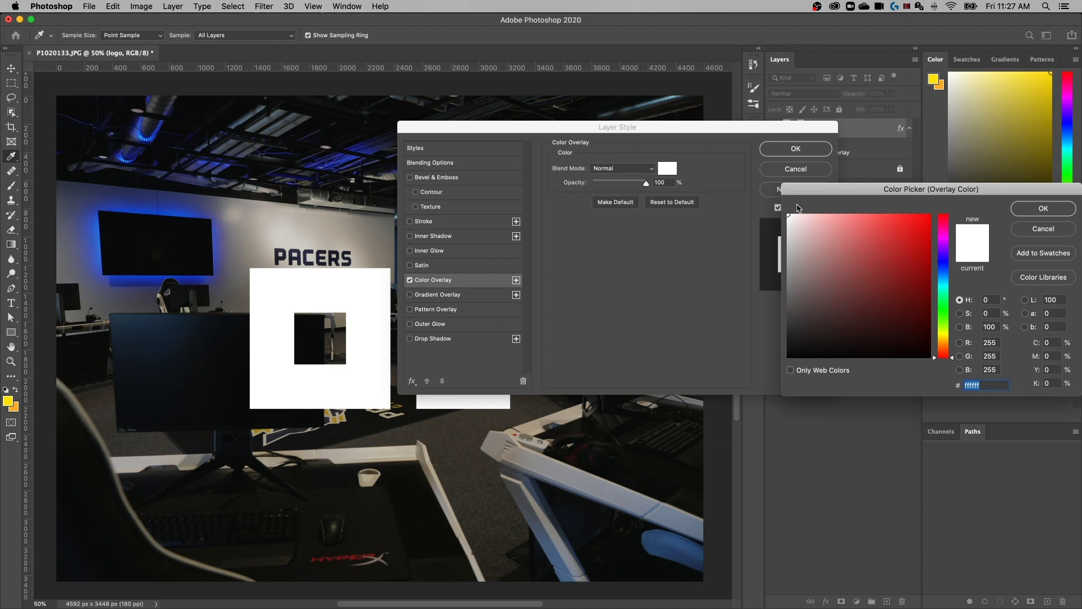
click(1011, 206)
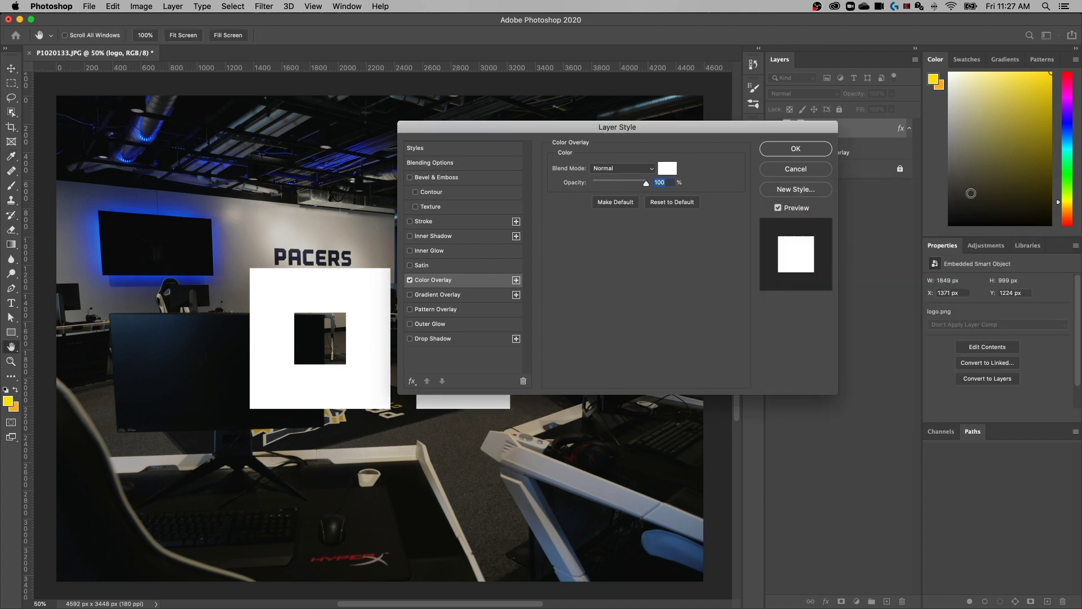
click(800, 149)
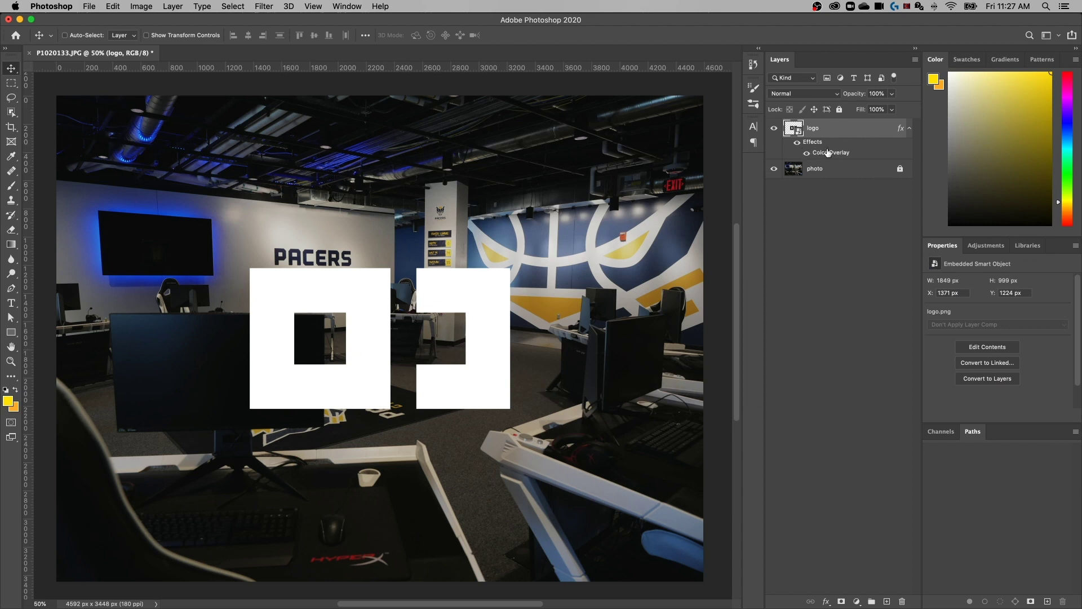
Step: Shrink the logo to about 32% and tuck it into the photo's top-left corner
drag(495, 343, 319, 178)
key(super+t)
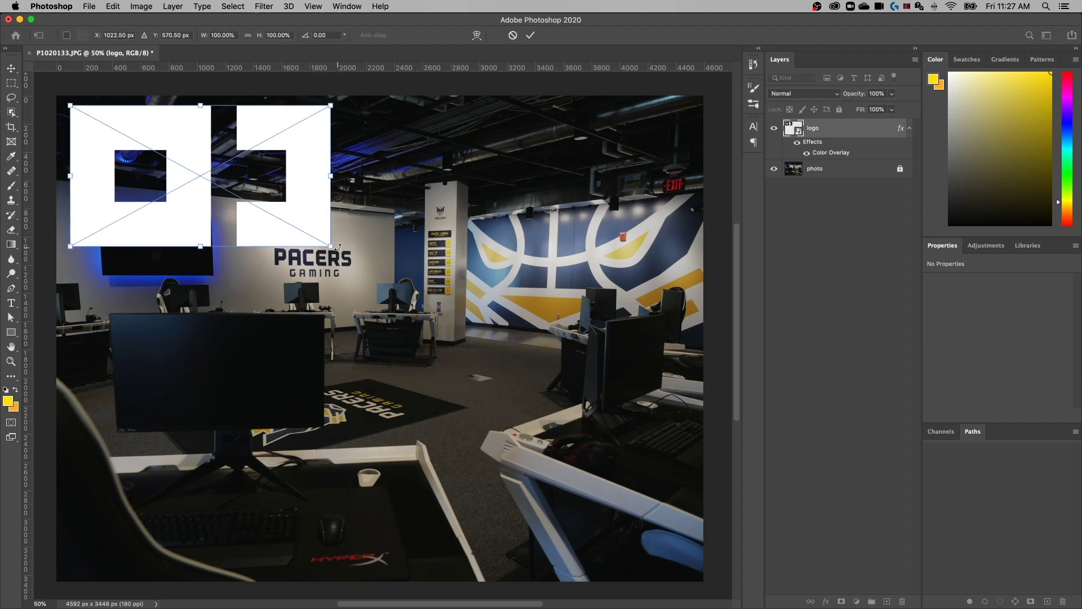
drag(330, 246, 148, 161)
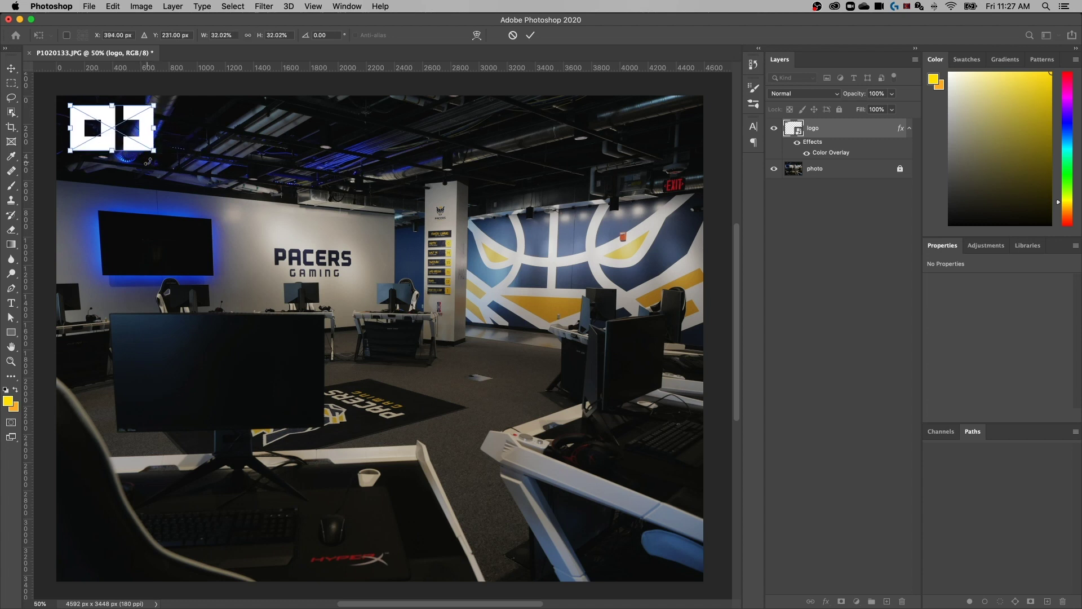
key(Return)
drag(128, 139, 129, 142)
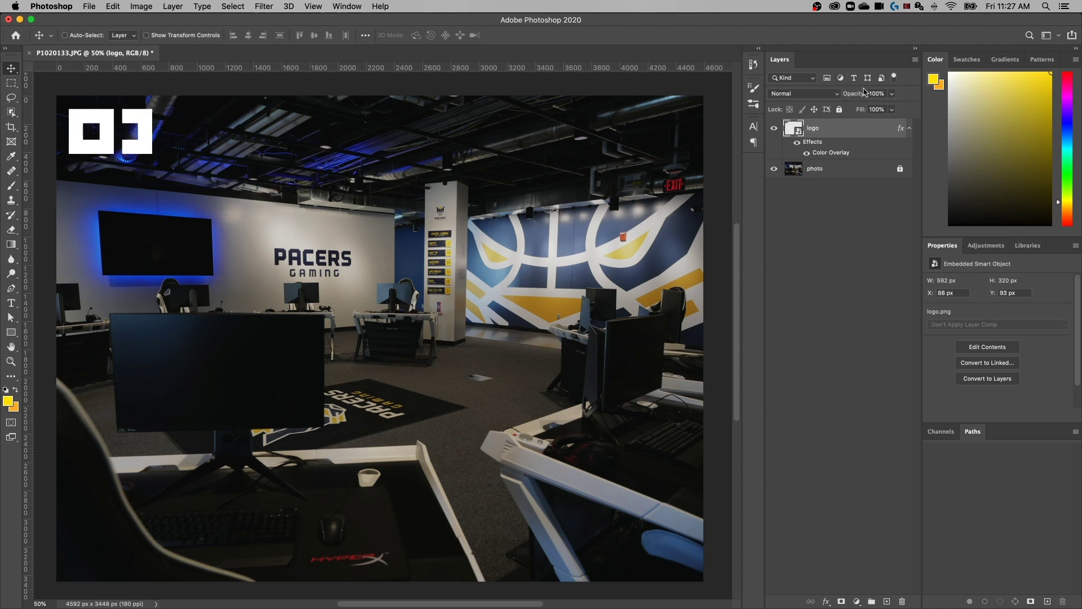
Step: Set the logo layer's opacity to 50%
text(25)
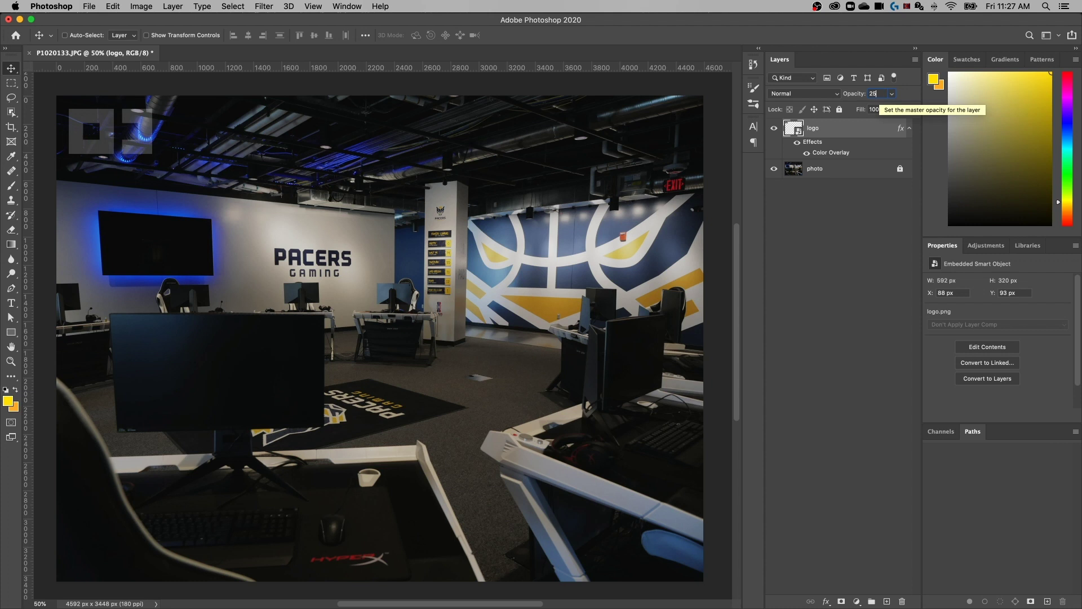
key(BackSpace)
key(BackSpace)
text(50)
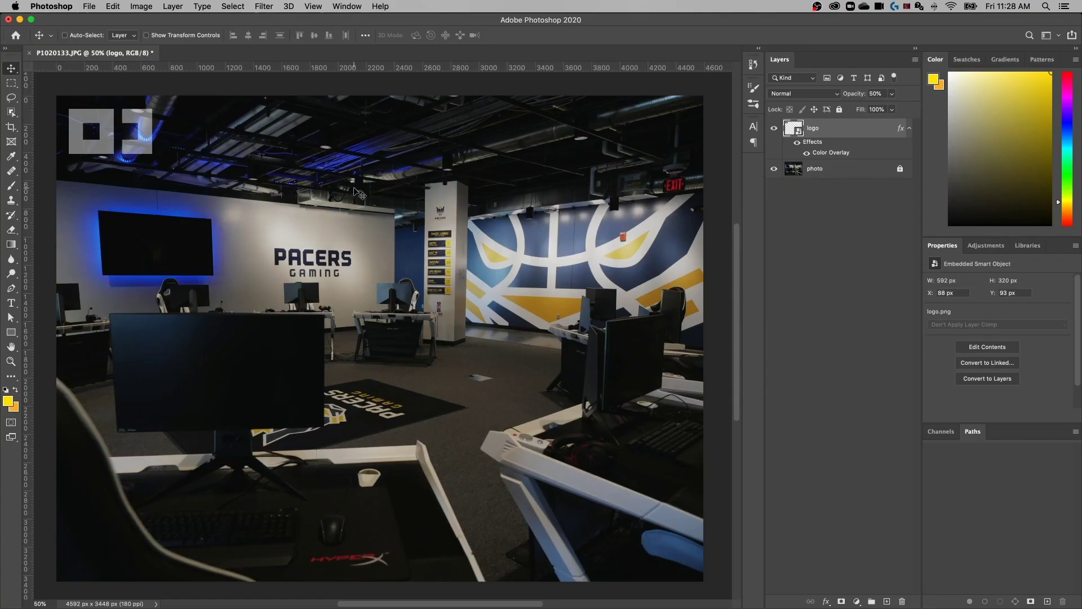
Step: Hide the logo layer and switch to the Type tool, dismissing an error message
click(776, 129)
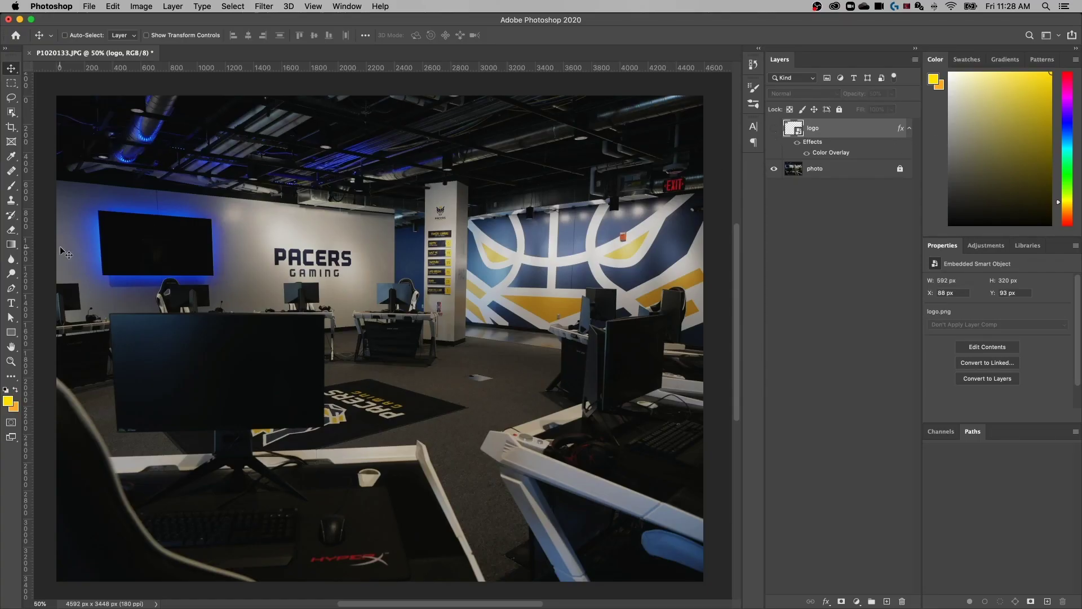
key(t)
click(332, 255)
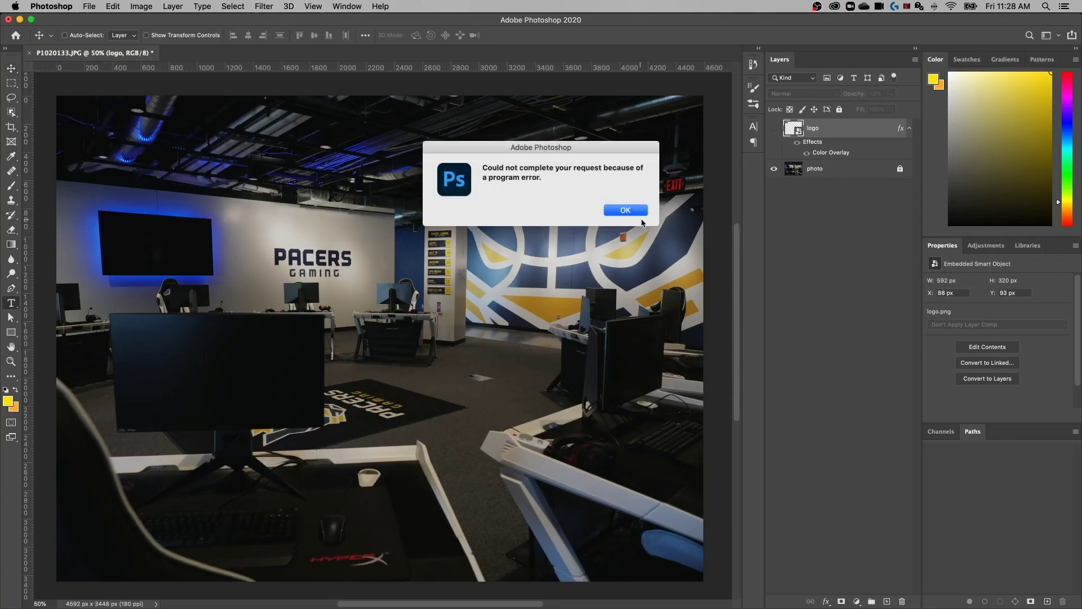
click(640, 210)
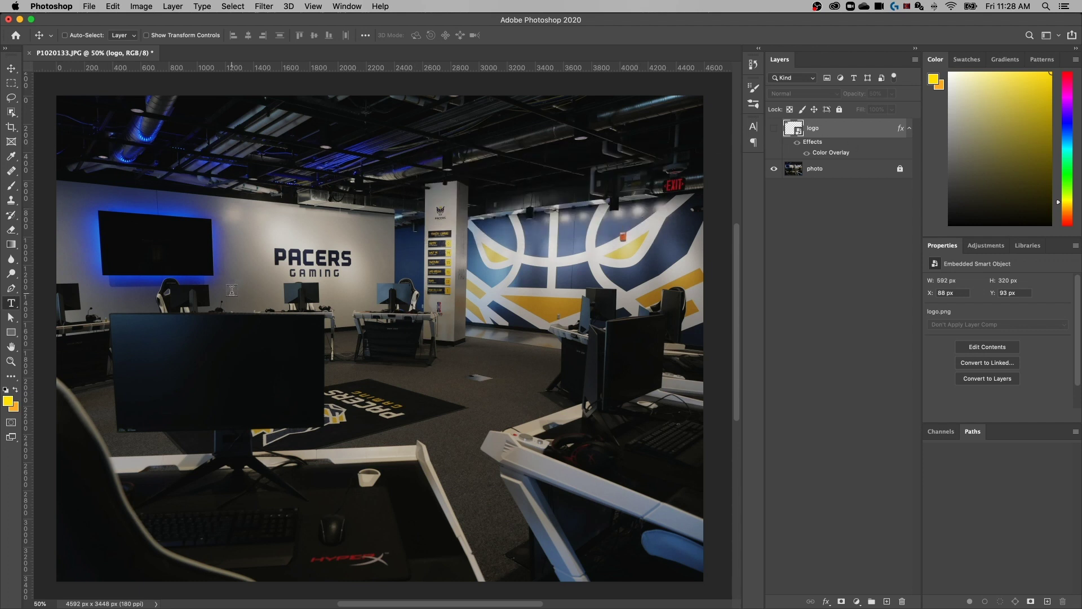
Step: Add a white 'WATERMARK' text layer just below the PACERS sign
click(267, 274)
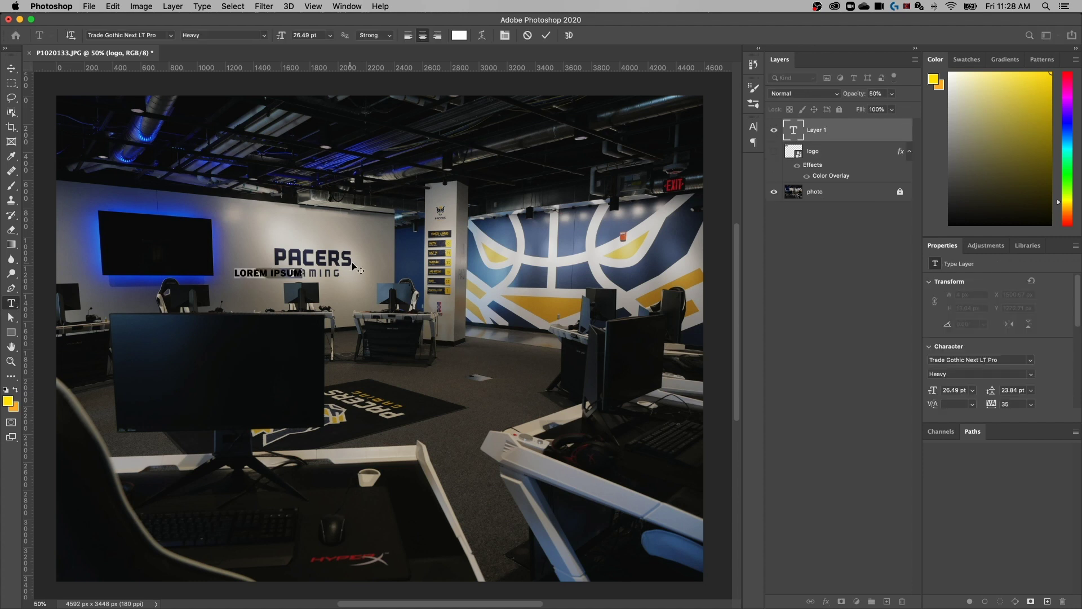
text(WATERMARK)
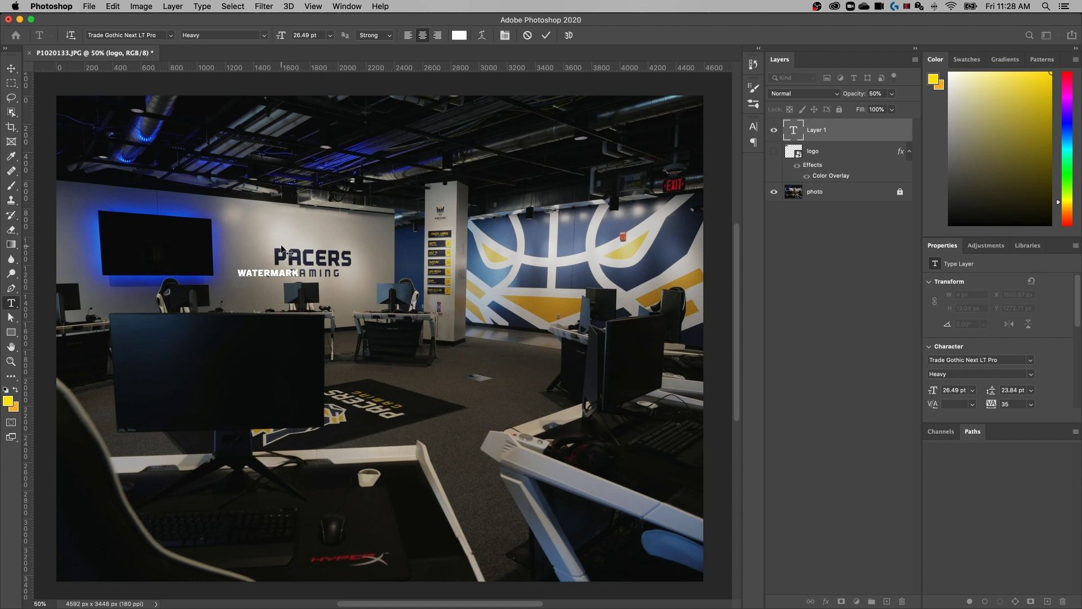
click(11, 68)
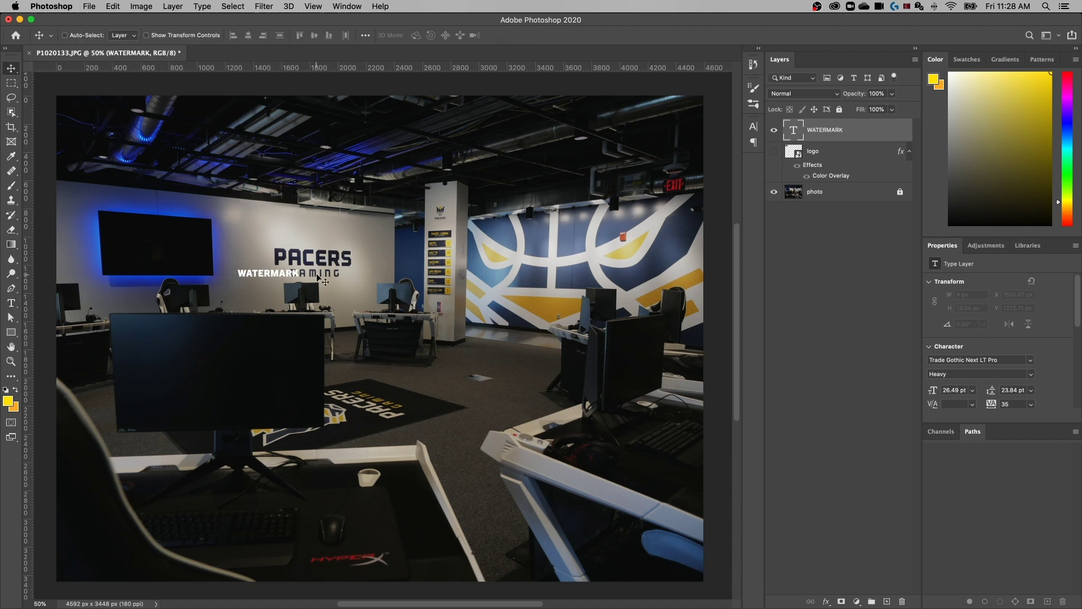
key(super)
key(super+t)
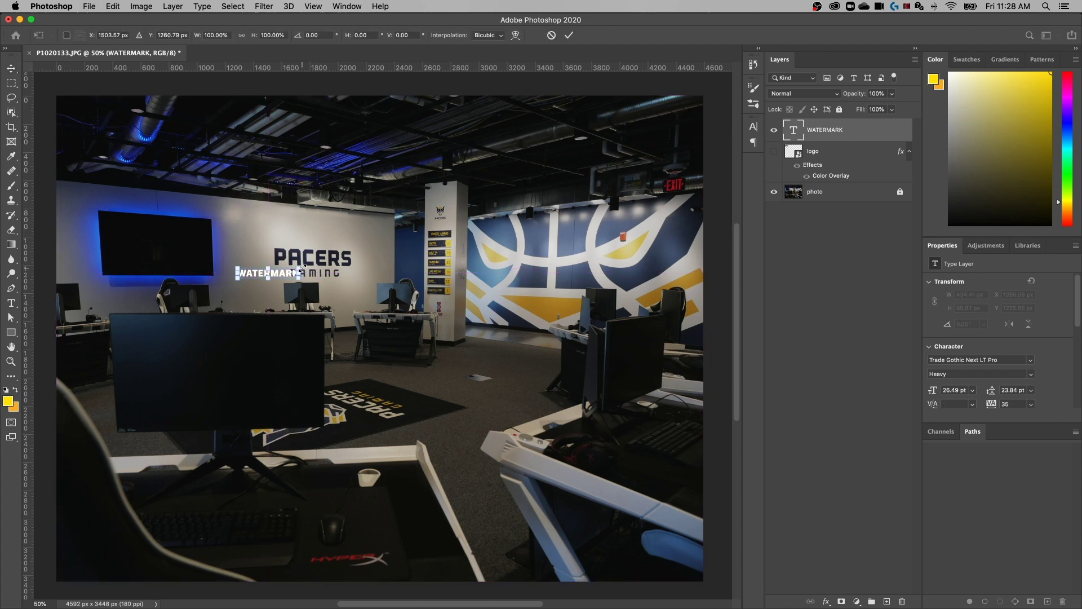
Step: Enlarge the WATERMARK text to about 198 pt across the photo and centre-align it
drag(299, 268, 698, 140)
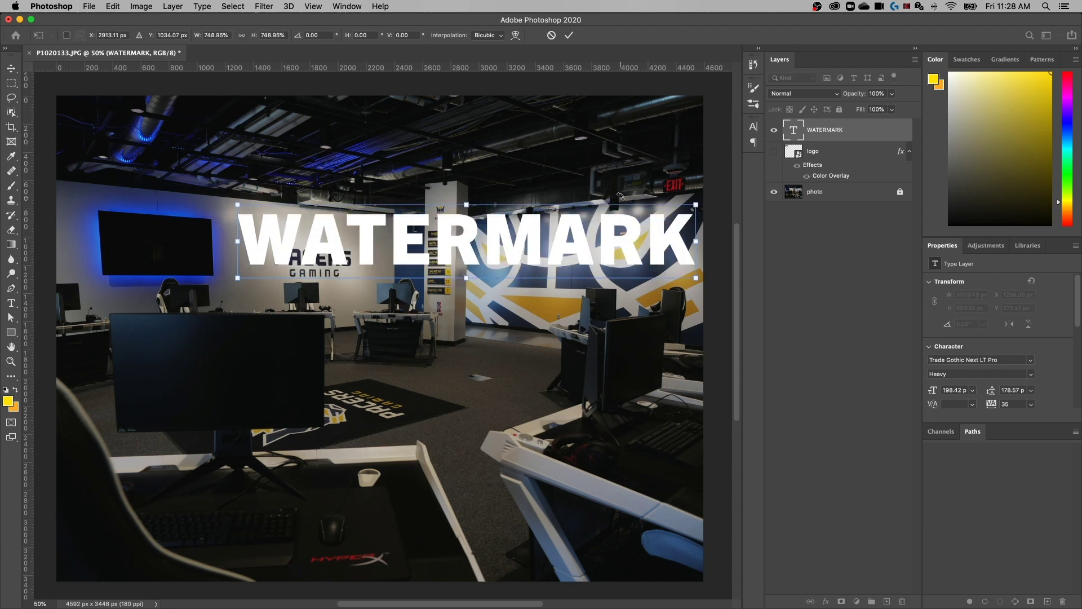
key(Return)
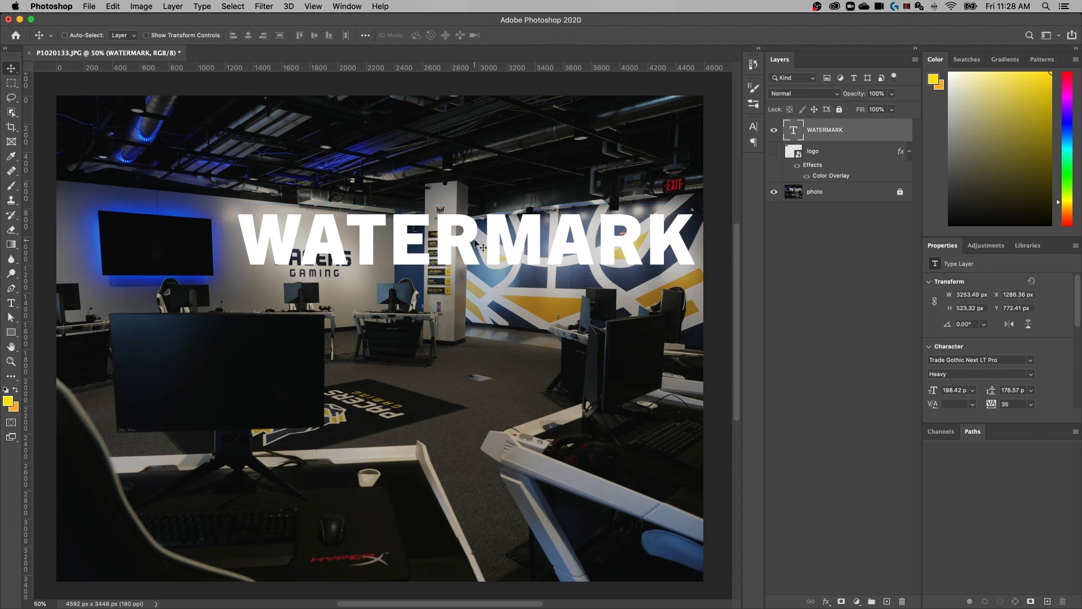
key(t)
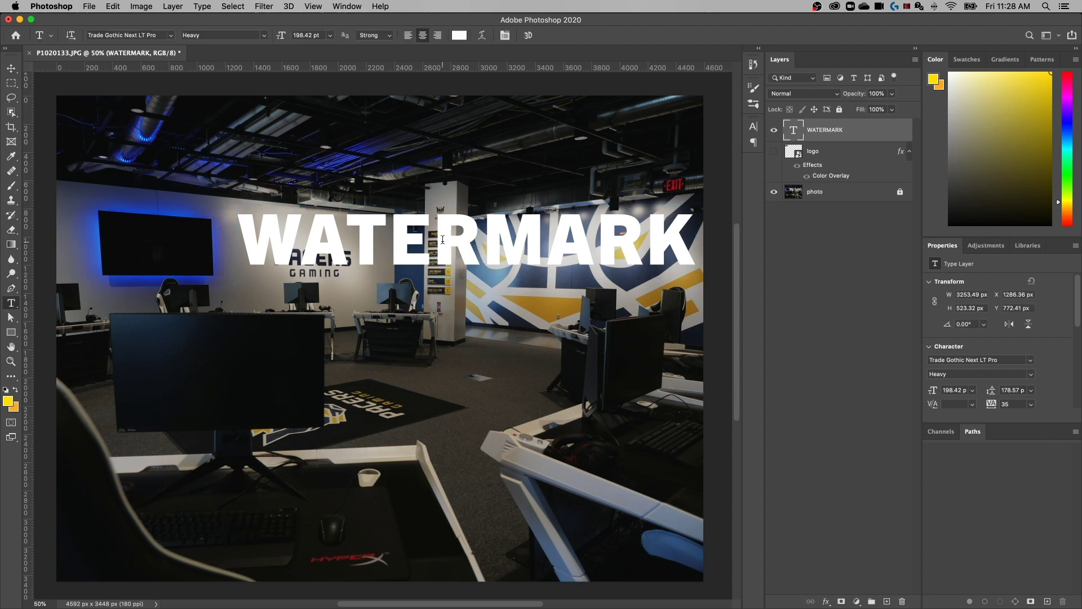
double_click(442, 241)
click(424, 35)
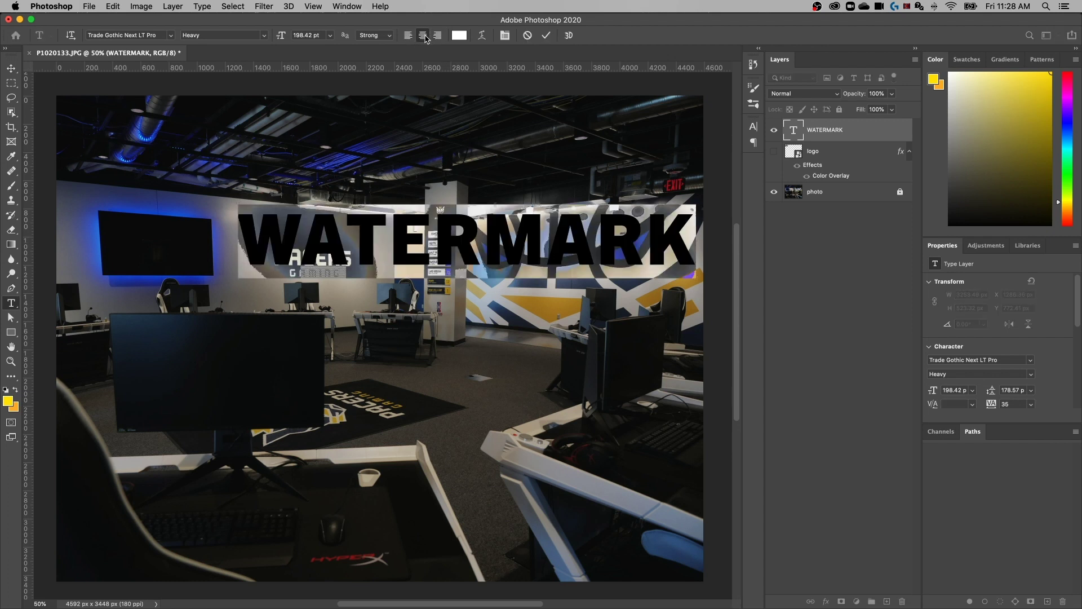
click(11, 68)
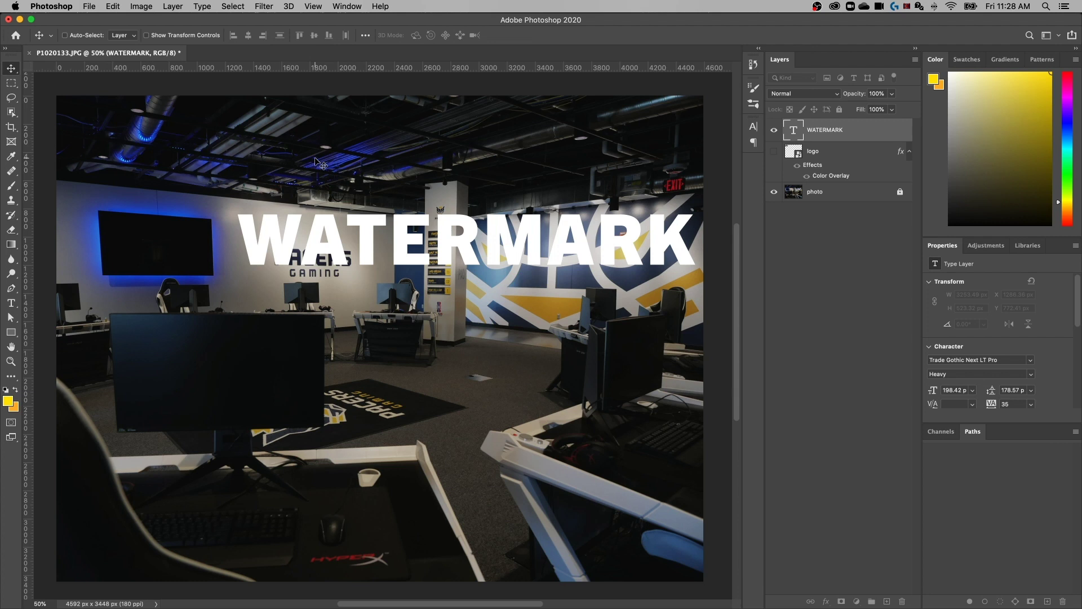
key(super+a)
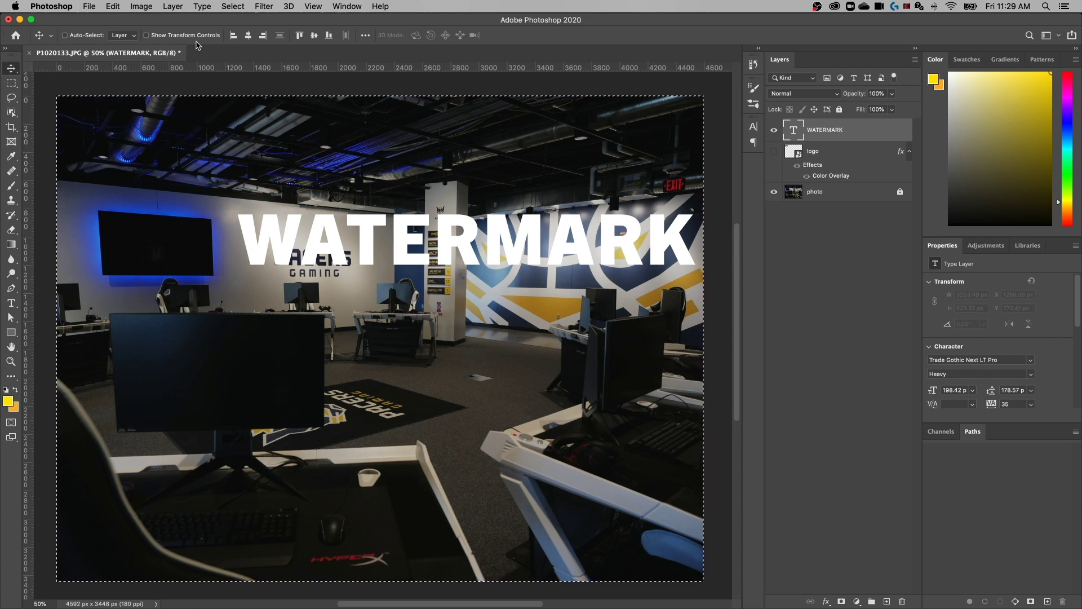
Step: Centre the WATERMARK text horizontally and vertically on the photo
click(248, 36)
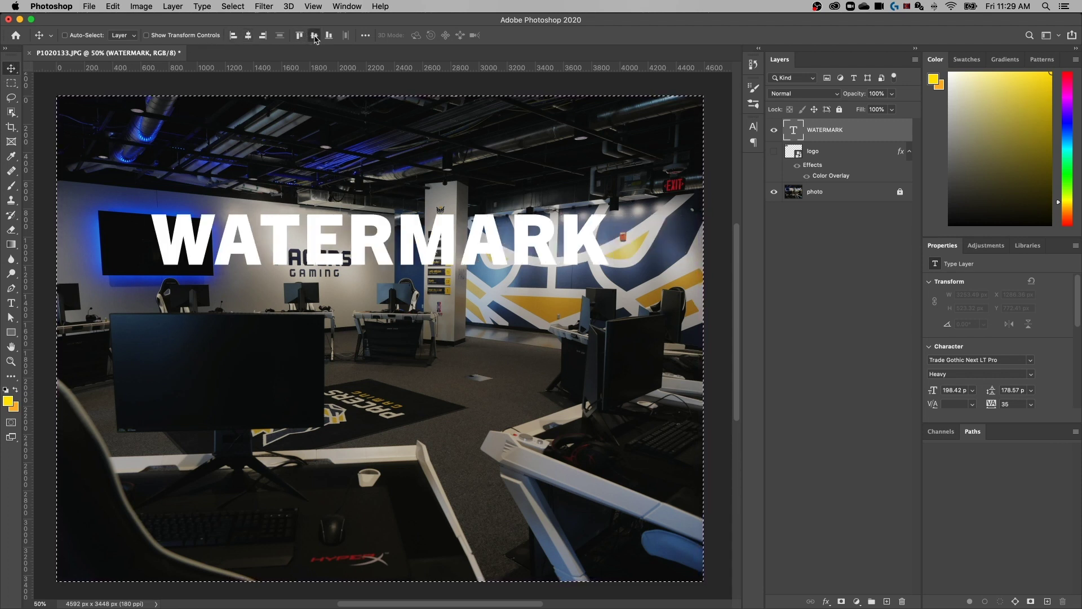
click(315, 36)
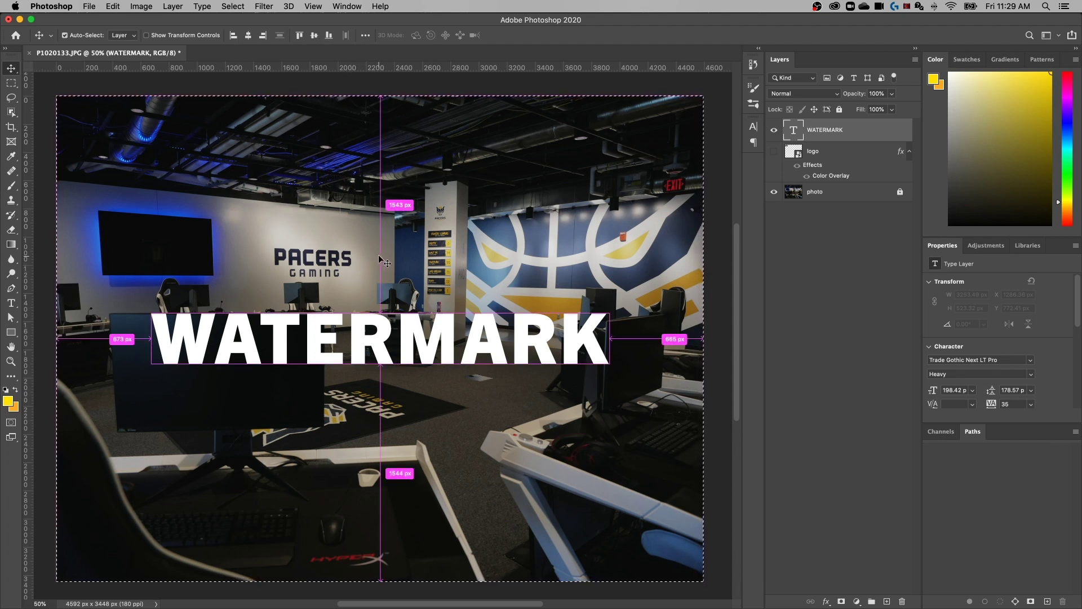
key(super+d)
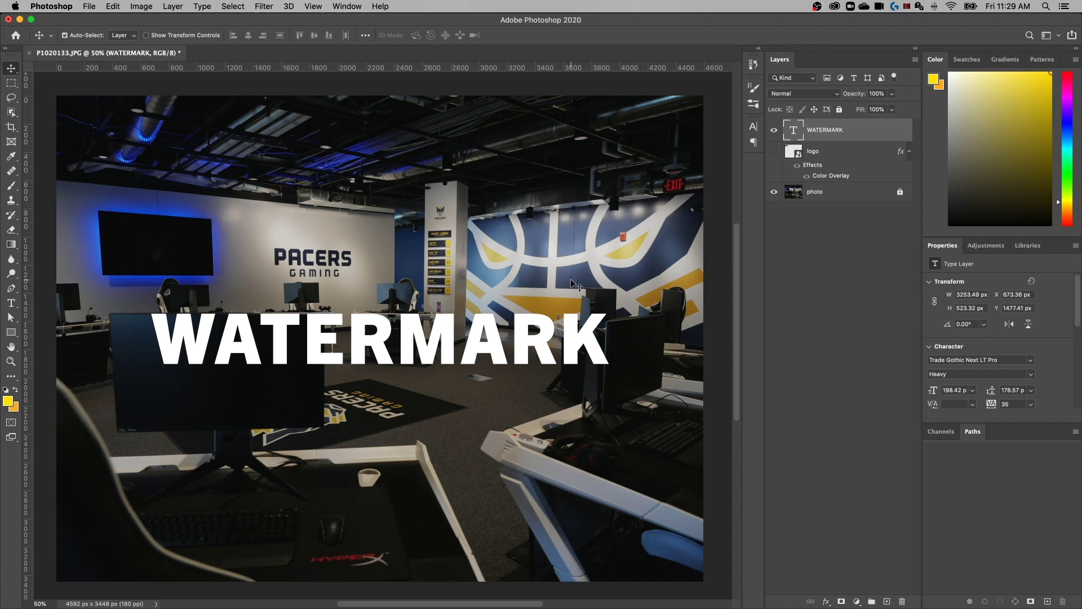
Step: Rotate the WATERMARK text to -30° so it runs diagonally
key(super+t)
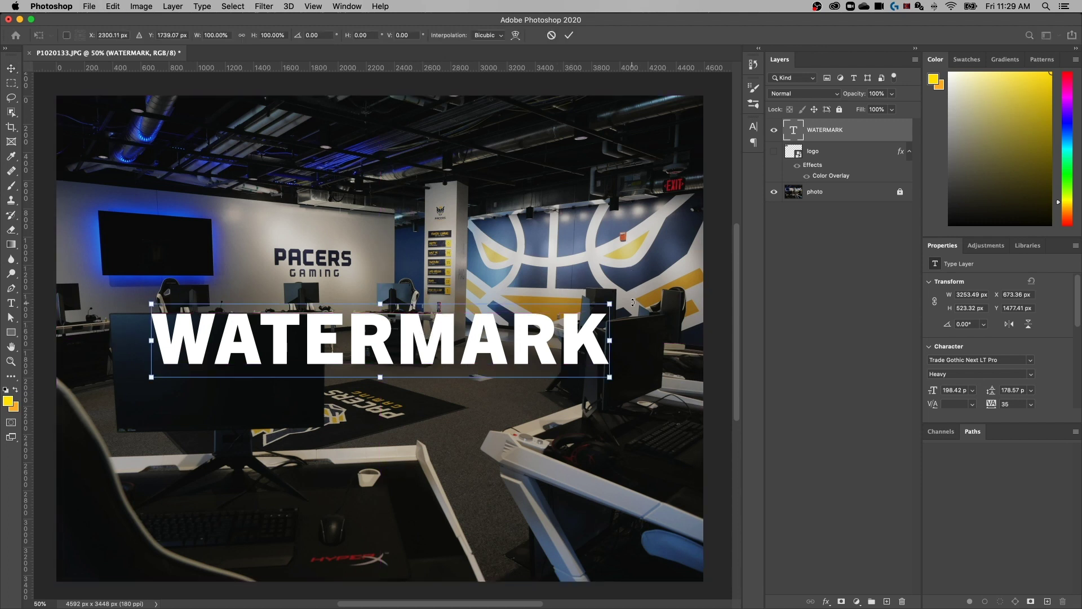
drag(638, 300, 591, 215)
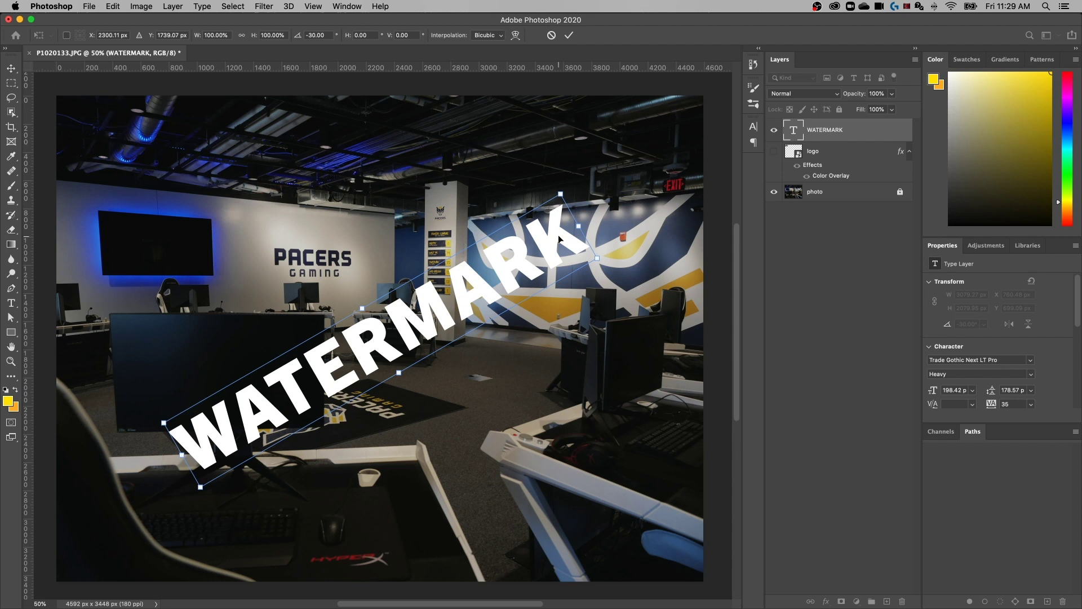
key(Return)
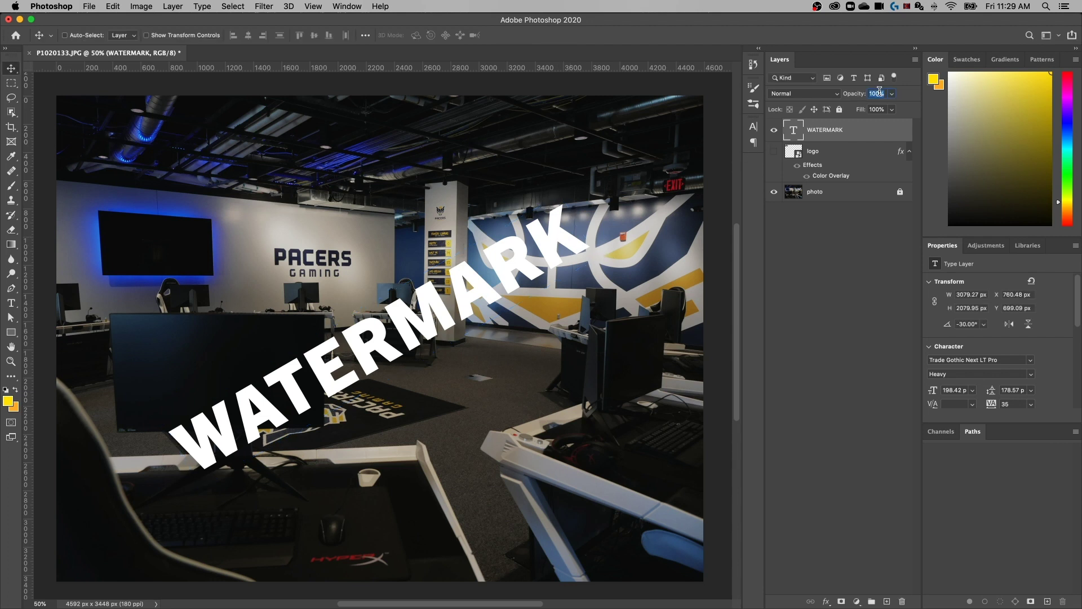
text(15)
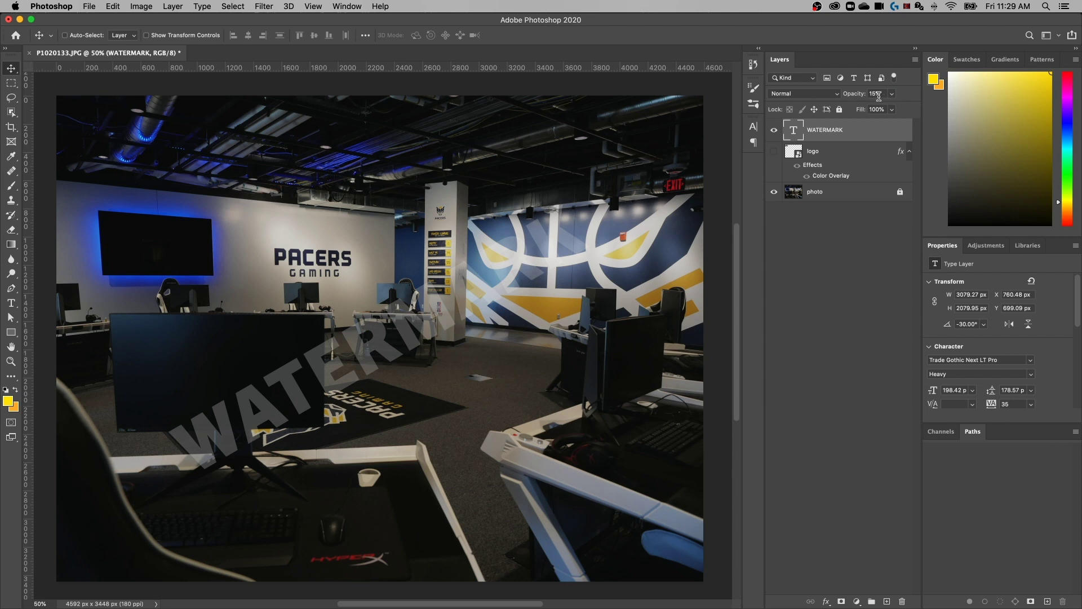
click(855, 96)
text(5)
click(859, 94)
text(10)
key(Return)
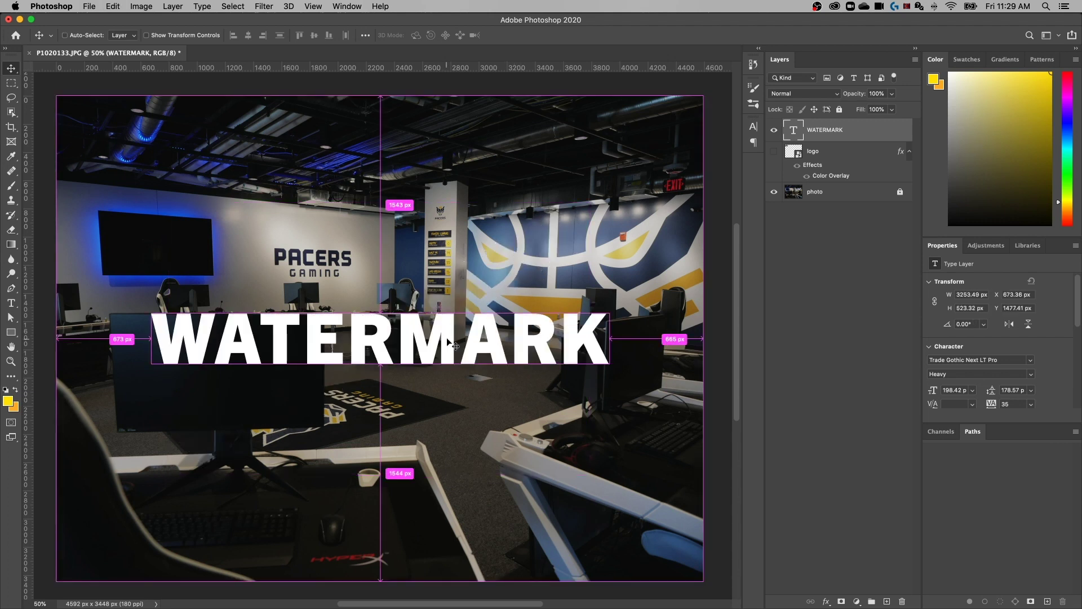
Step: Duplicate the WATERMARK text into three stacked rows and group them as Group 1
drag(454, 344, 454, 344)
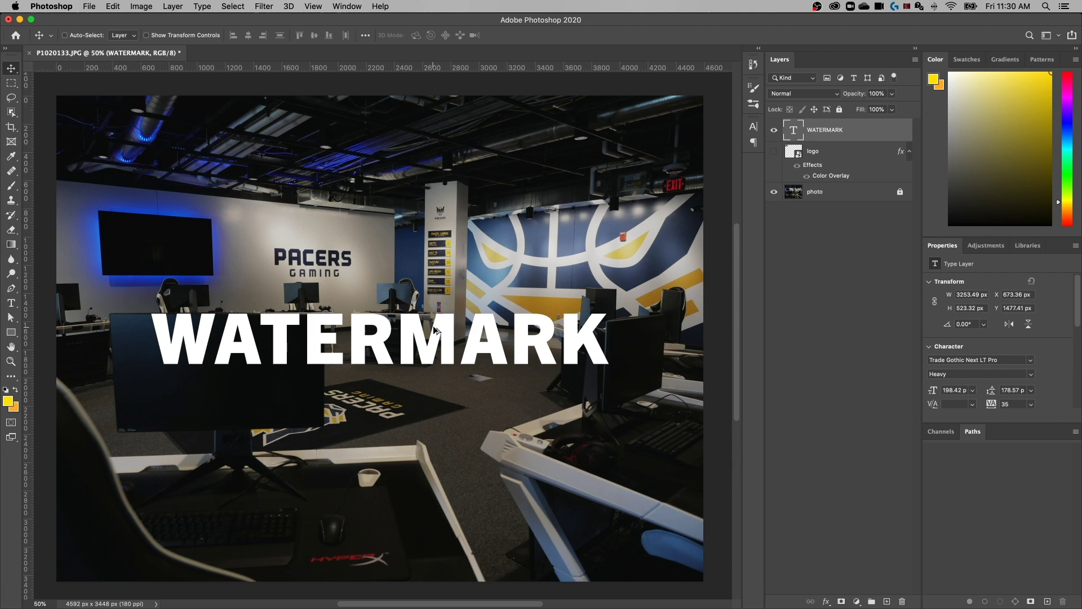
drag(442, 344, 442, 470)
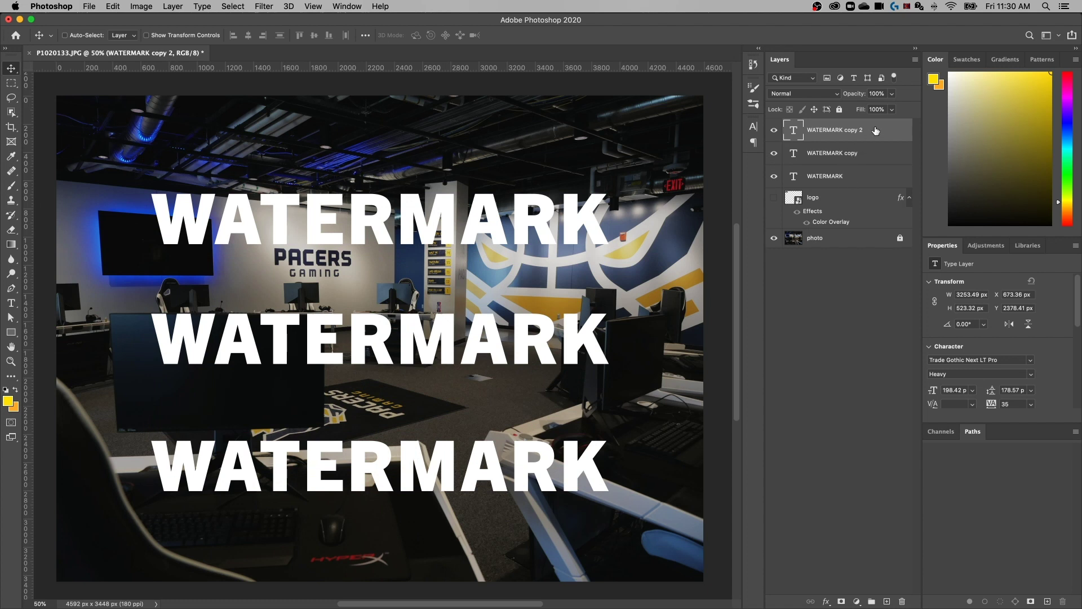
shift+click(851, 181)
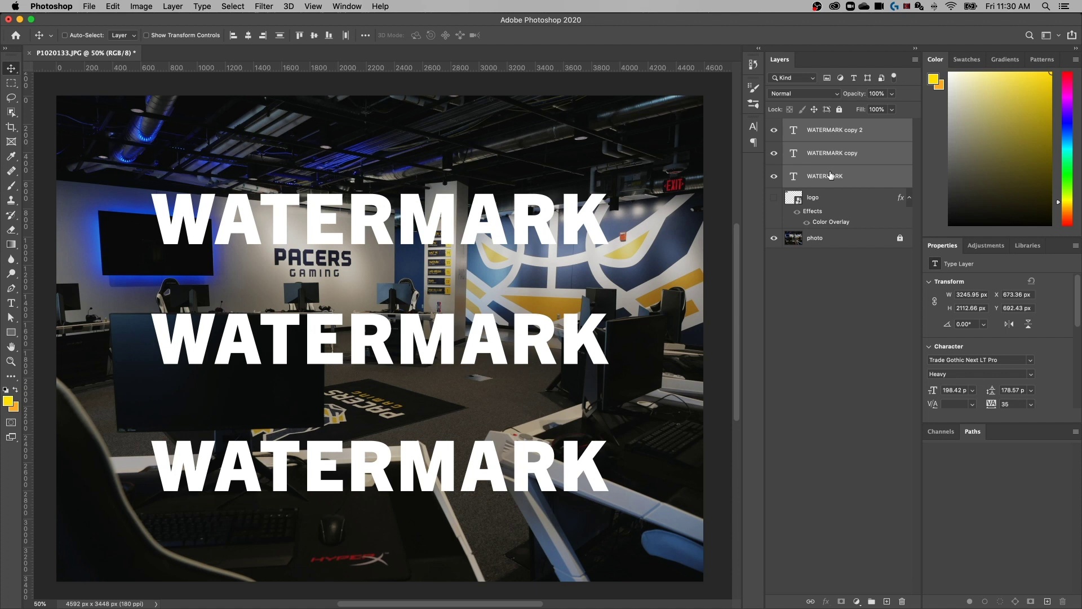
click(871, 601)
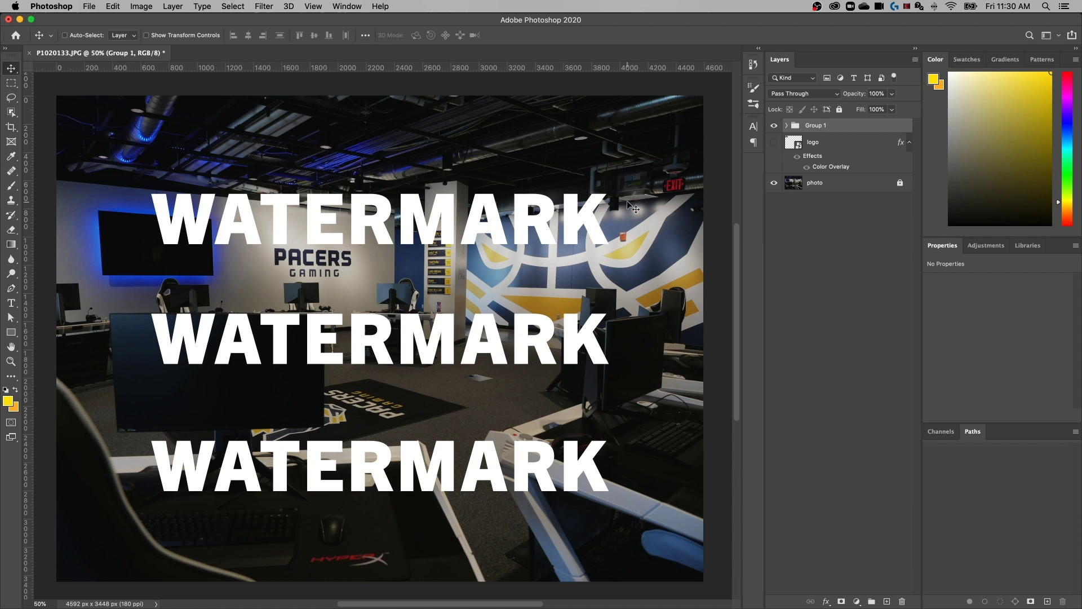
Step: Rotate Group 1 about -18°, scale it to 138%, and set its opacity to 10%
key(super)
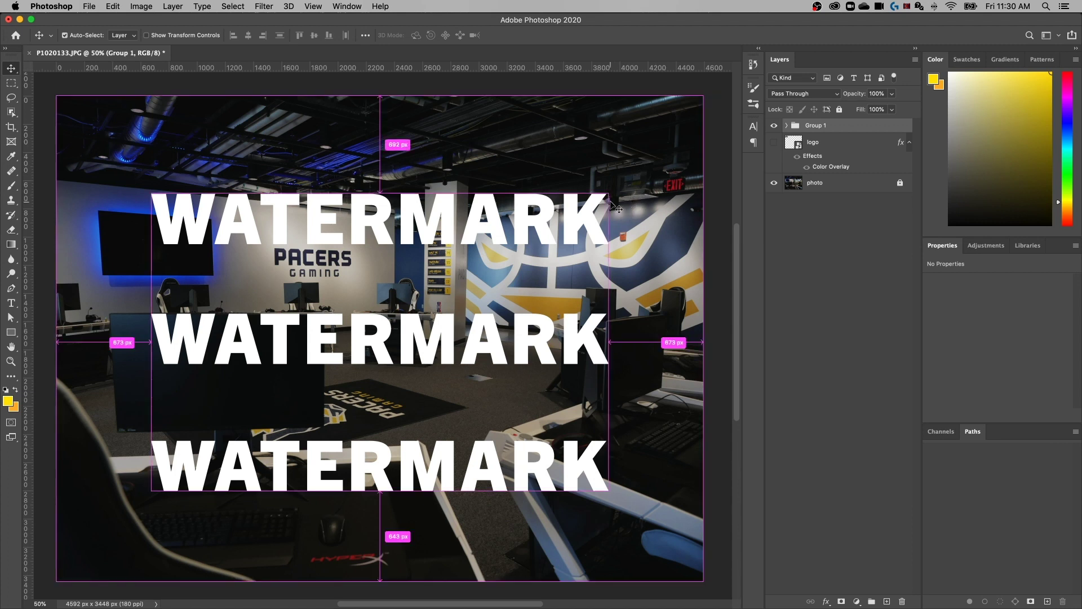
key(super+t)
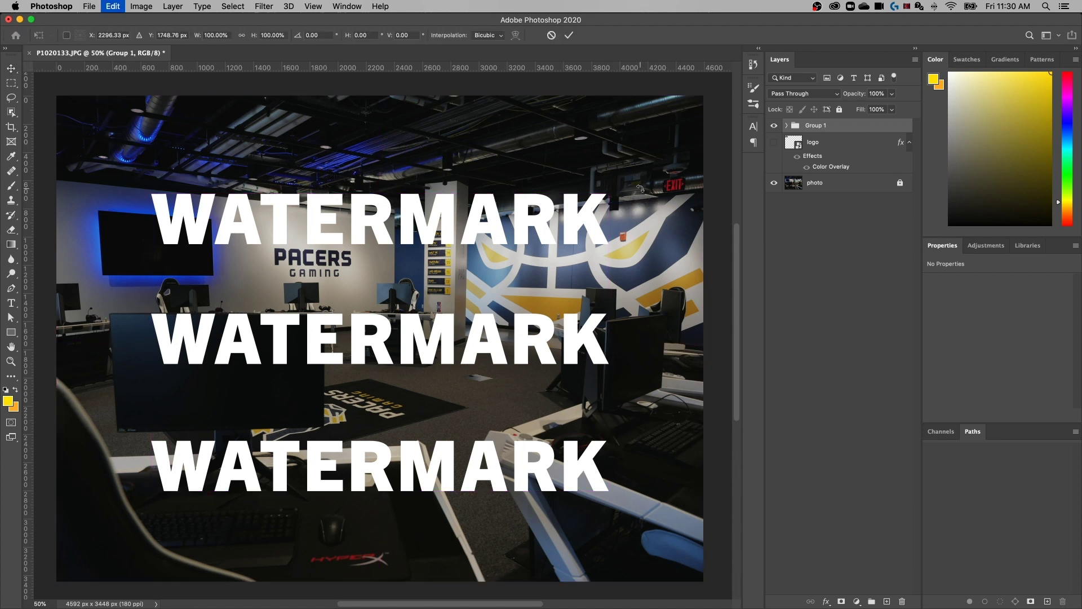
drag(631, 188, 587, 126)
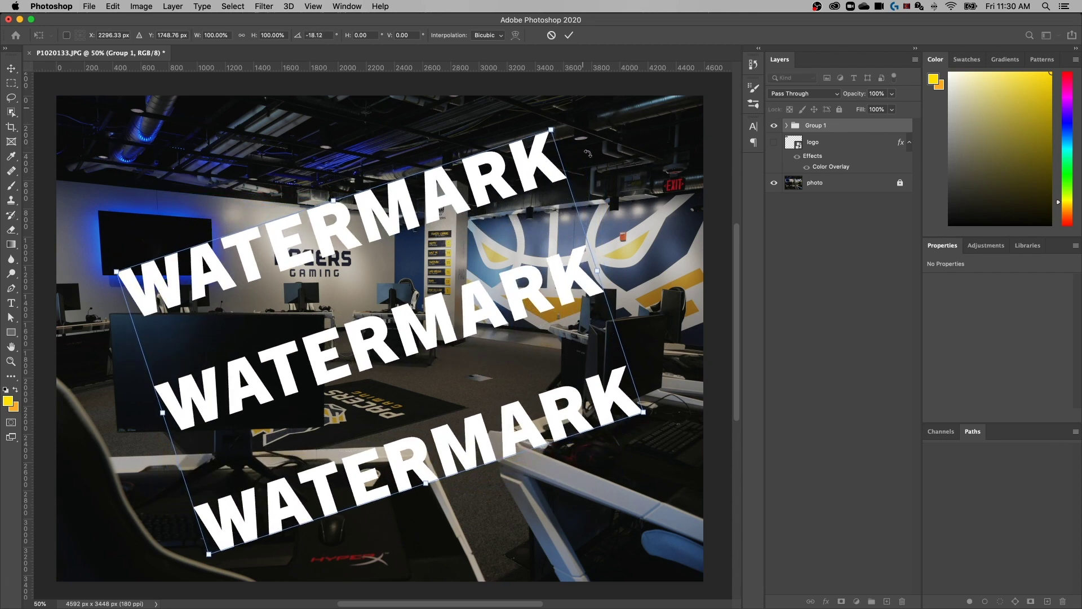
drag(598, 271, 675, 228)
key(Return)
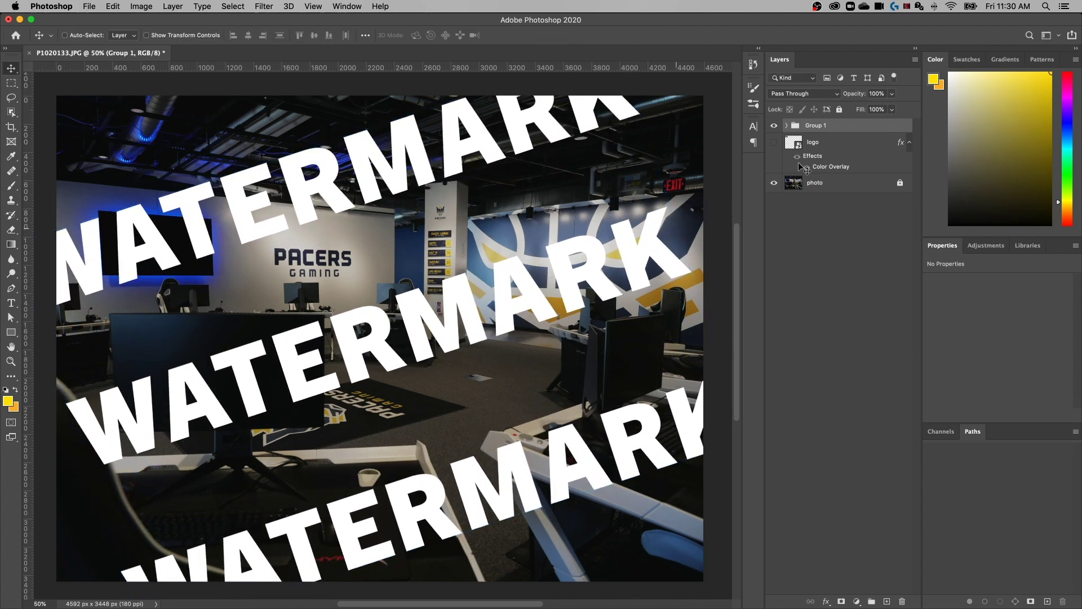
text(1)
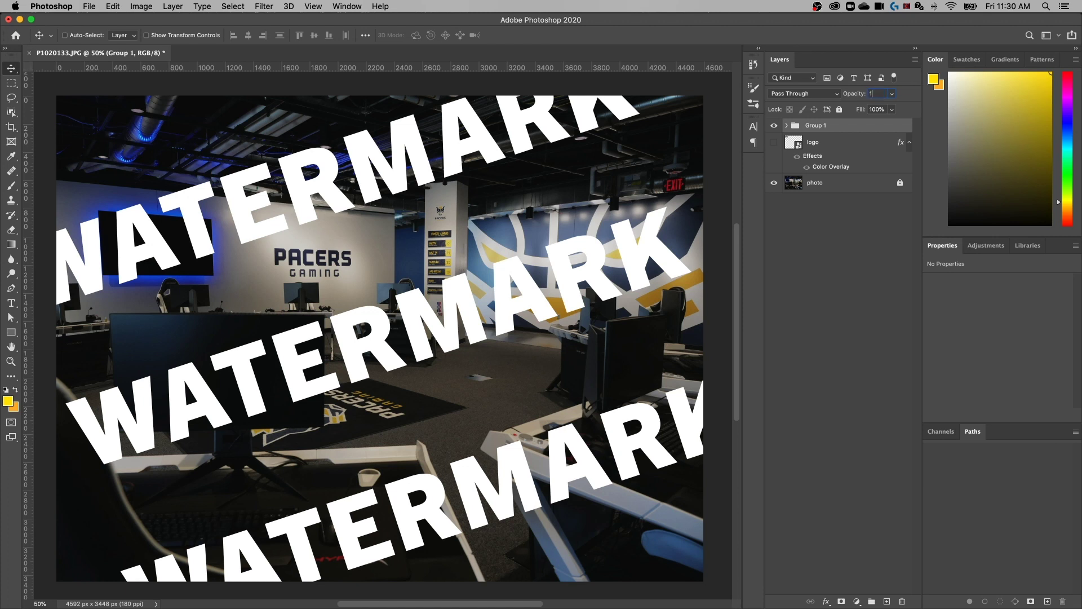
text(0)
key(Return)
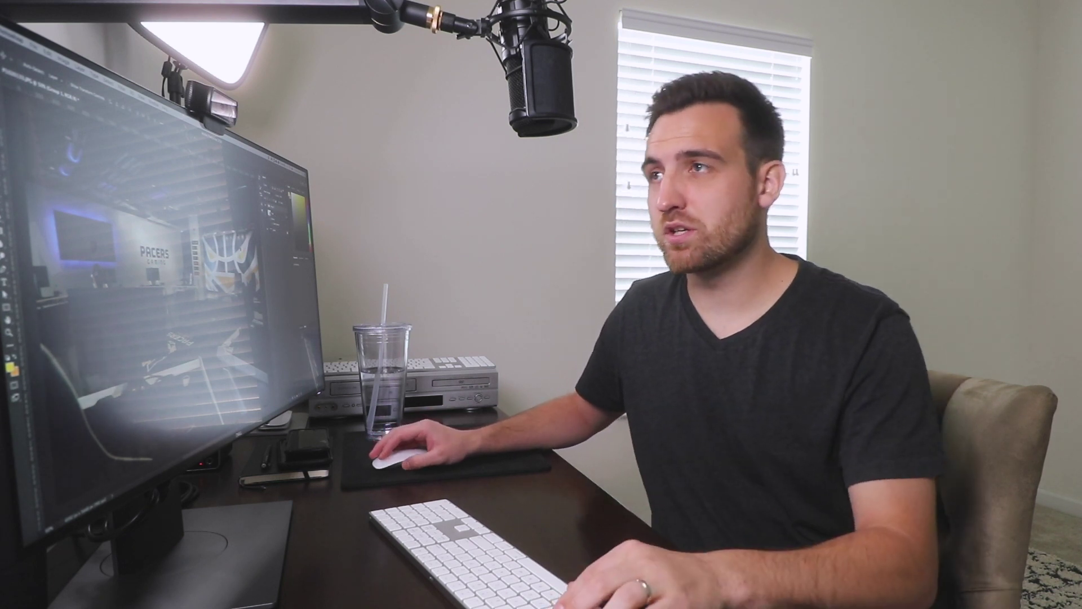
click(89, 7)
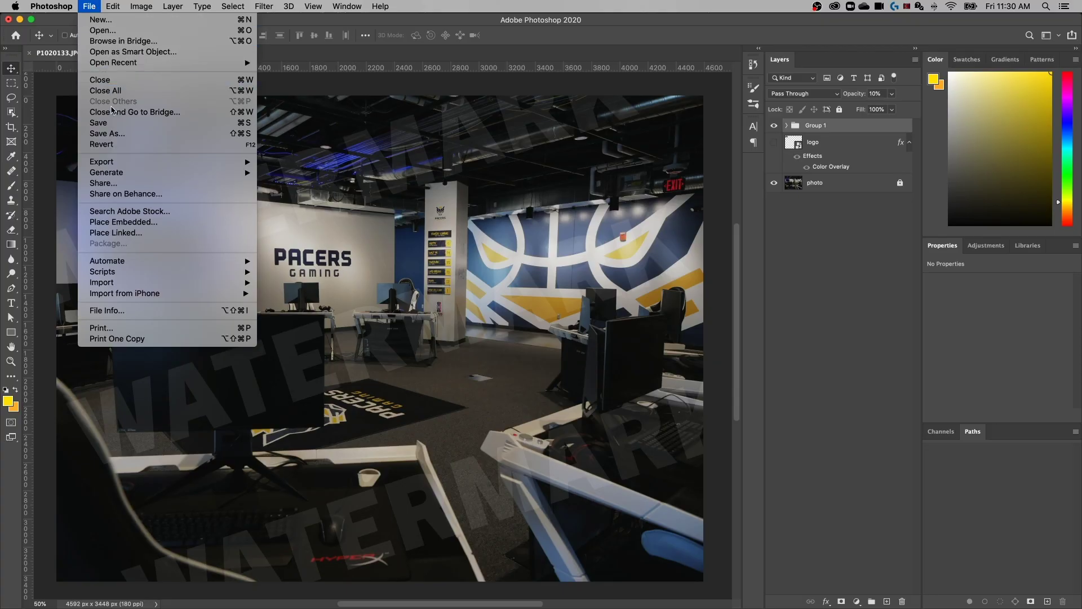
click(115, 134)
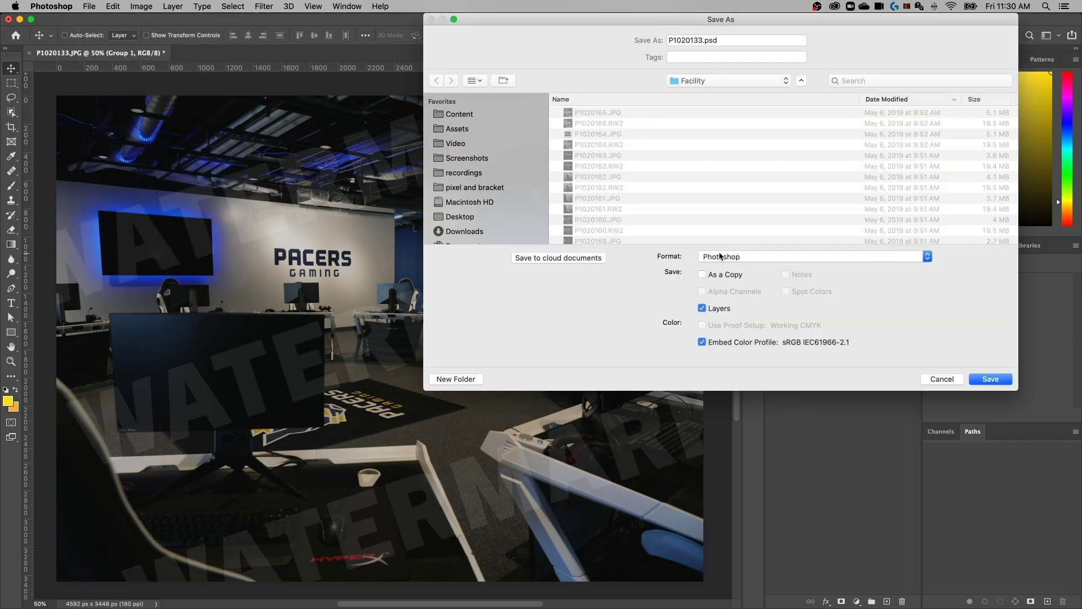
click(720, 256)
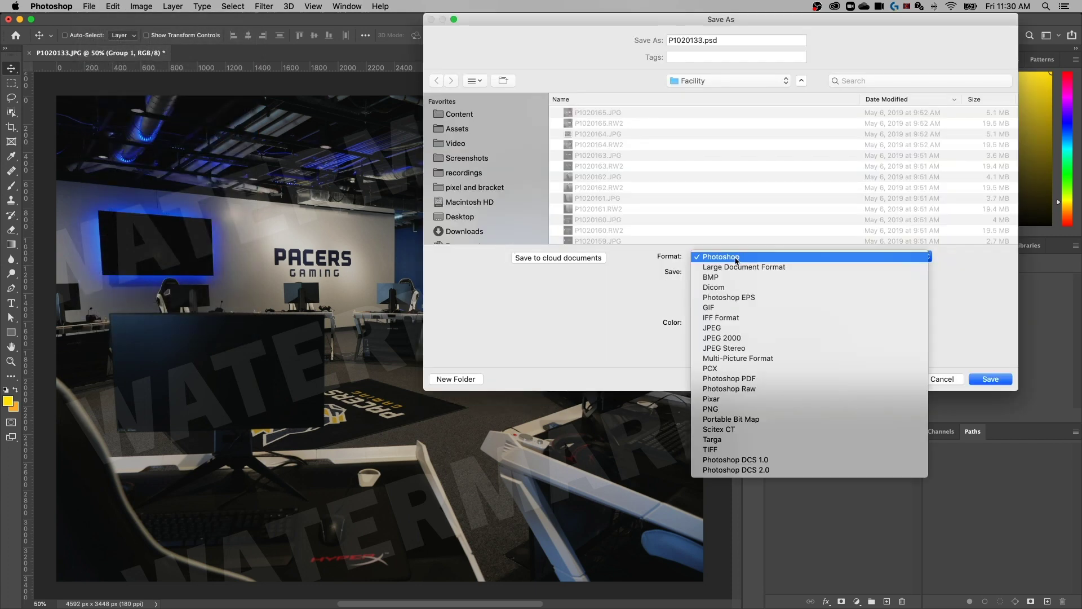
click(711, 326)
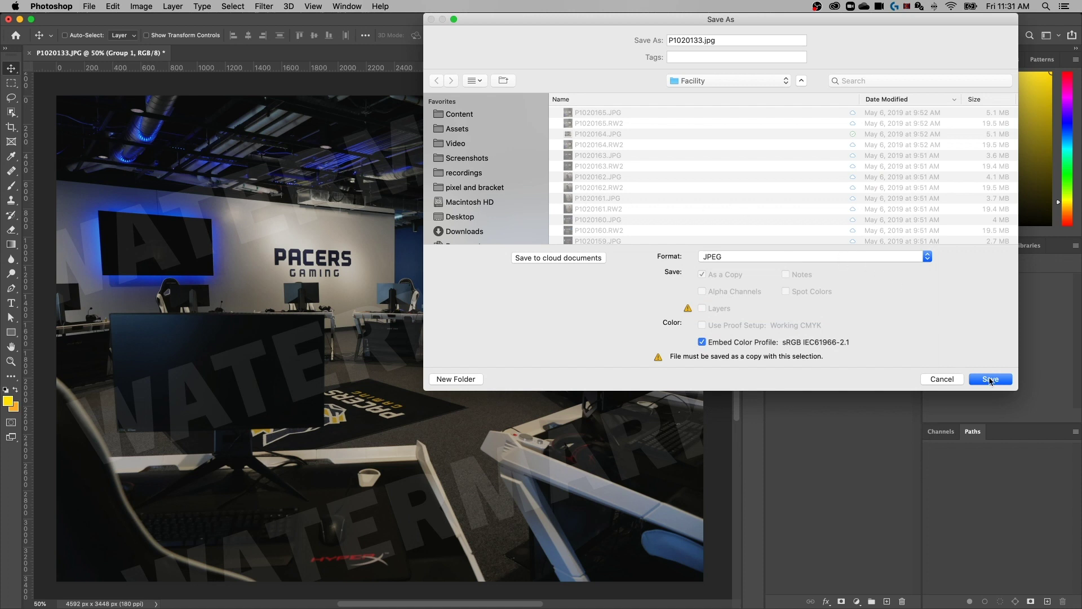
click(951, 381)
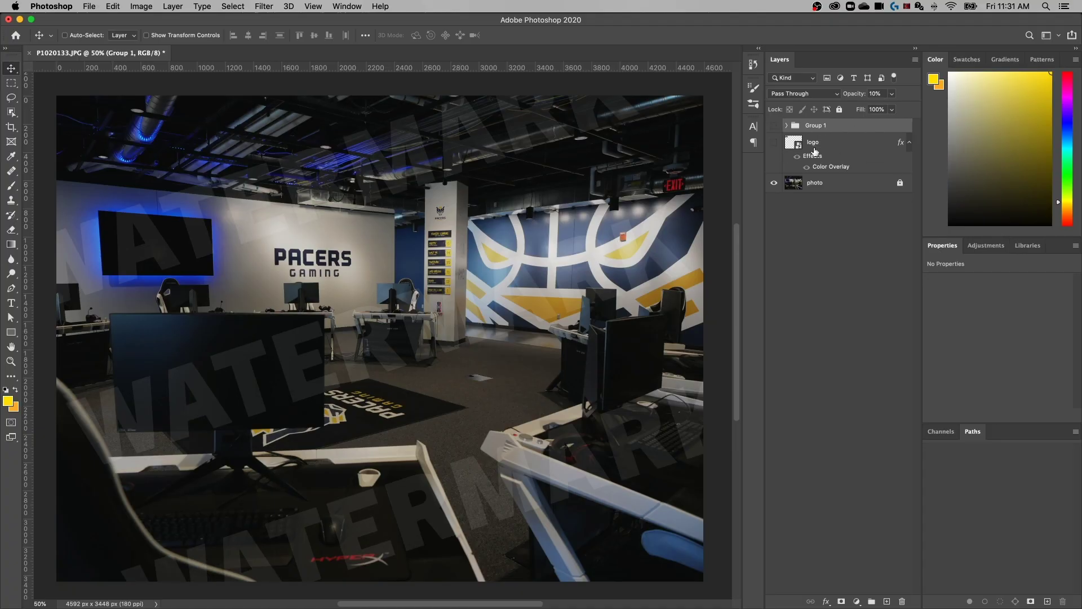
Step: Hide the photo layer and raise Group 1's opacity to 100%
click(774, 182)
click(774, 183)
click(775, 183)
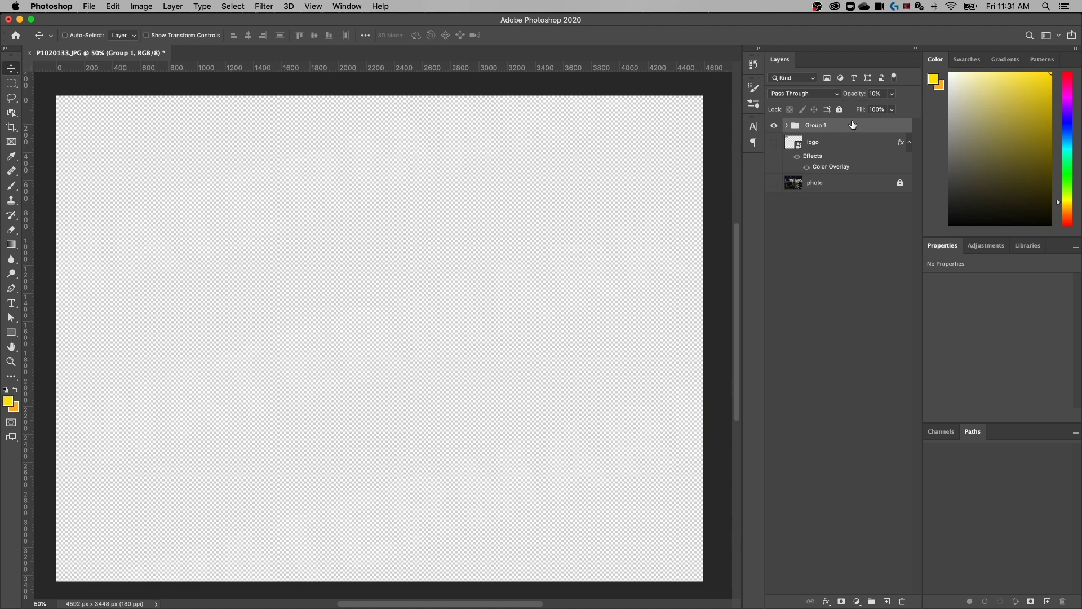
click(892, 94)
drag(886, 111, 934, 108)
click(900, 97)
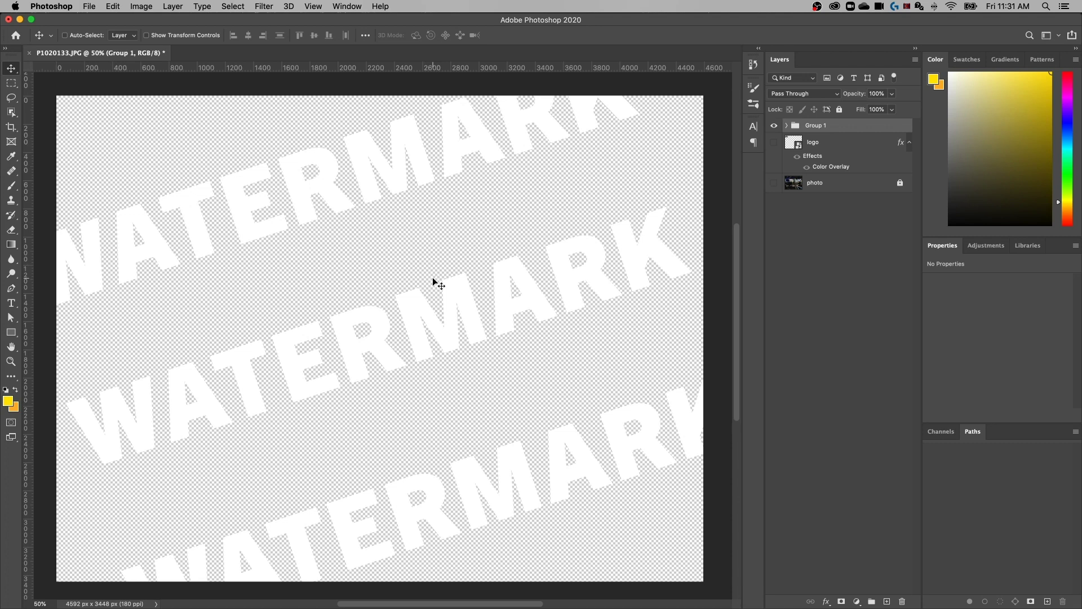
Step: Start a Save As copy in PNG format targeting the PNG folder
click(90, 6)
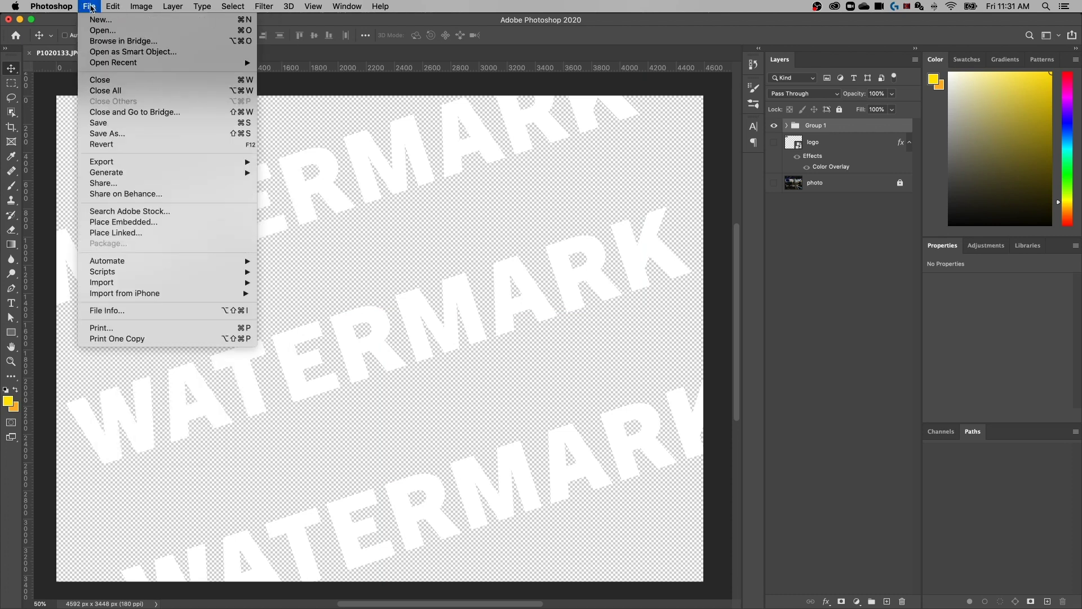
click(146, 134)
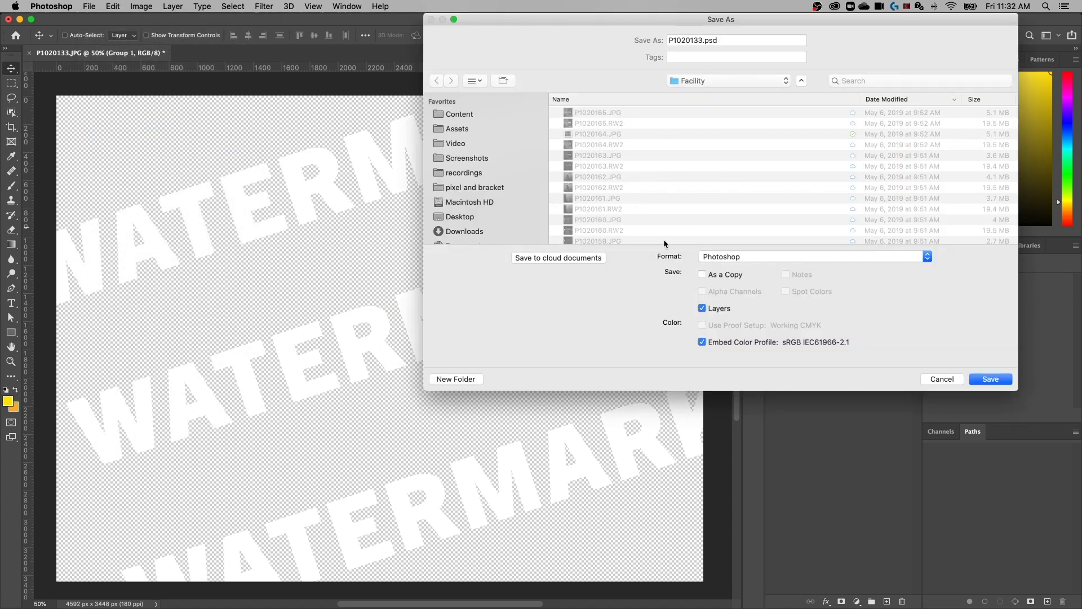
click(727, 257)
click(717, 409)
click(699, 72)
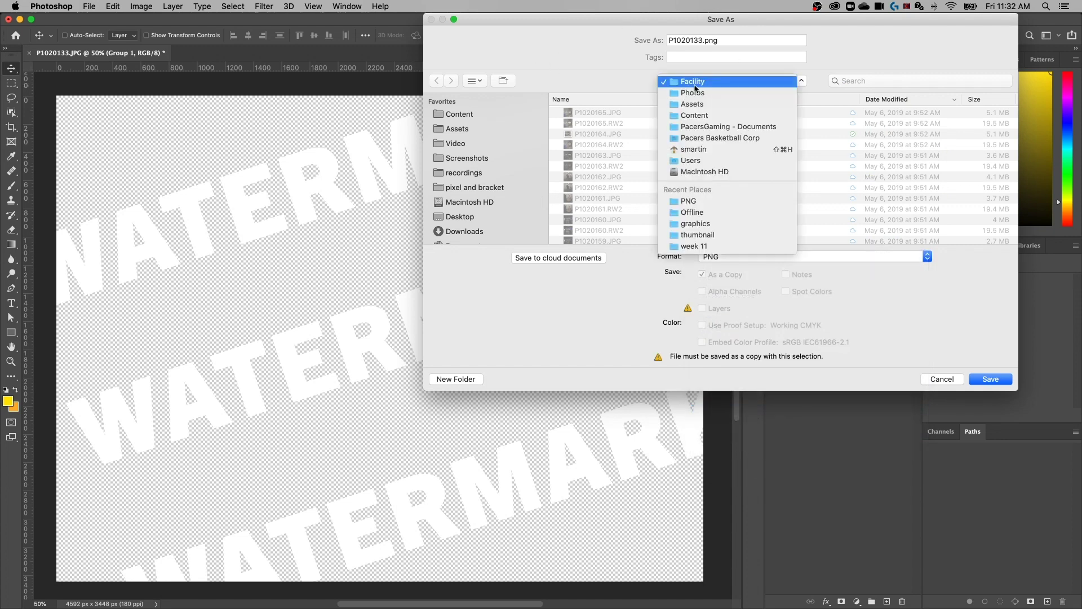
click(687, 199)
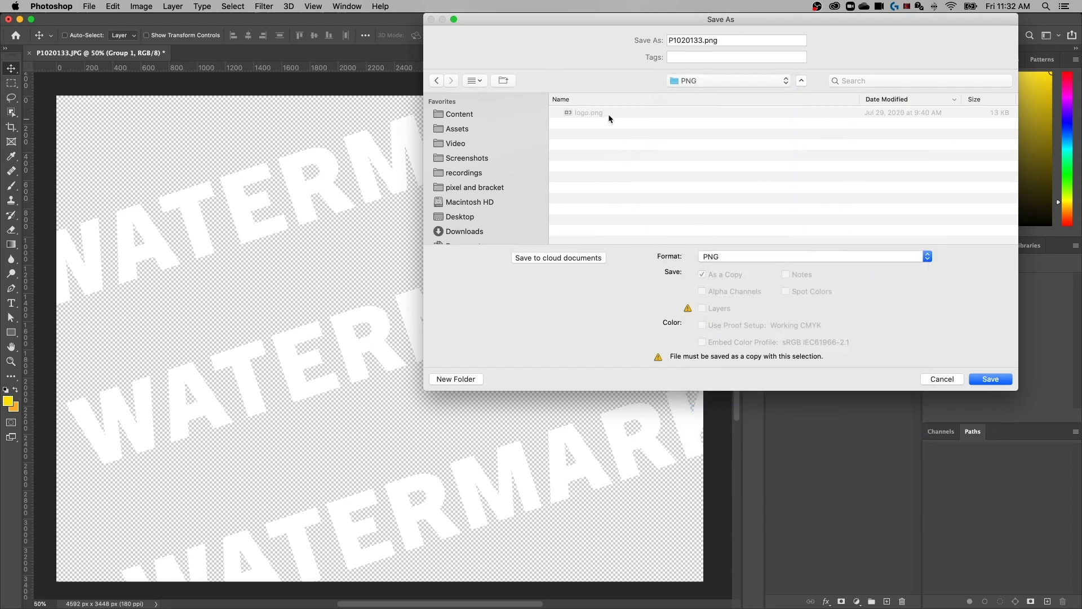
Step: Save it as watermark.png, then hide Group 1 and show the photo
double_click(699, 37)
text(watermark)
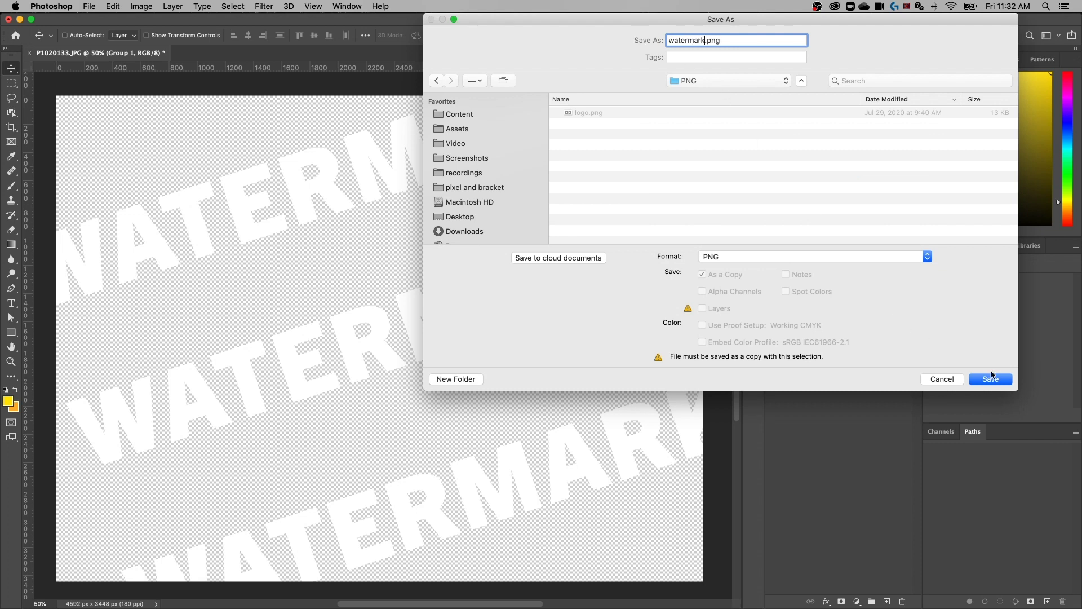
click(990, 376)
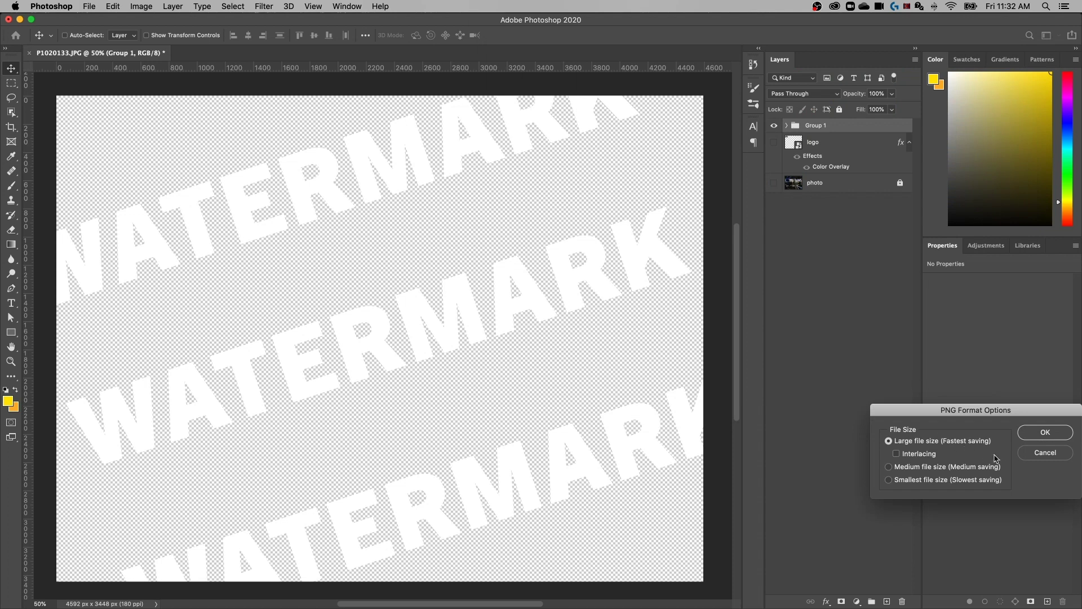
click(1047, 433)
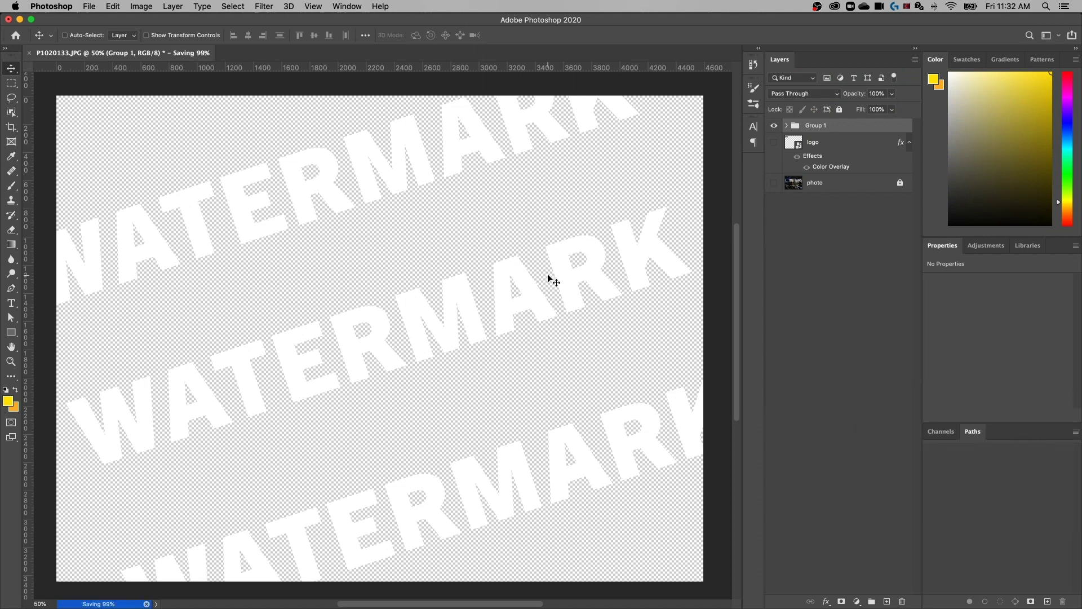
click(774, 126)
click(773, 183)
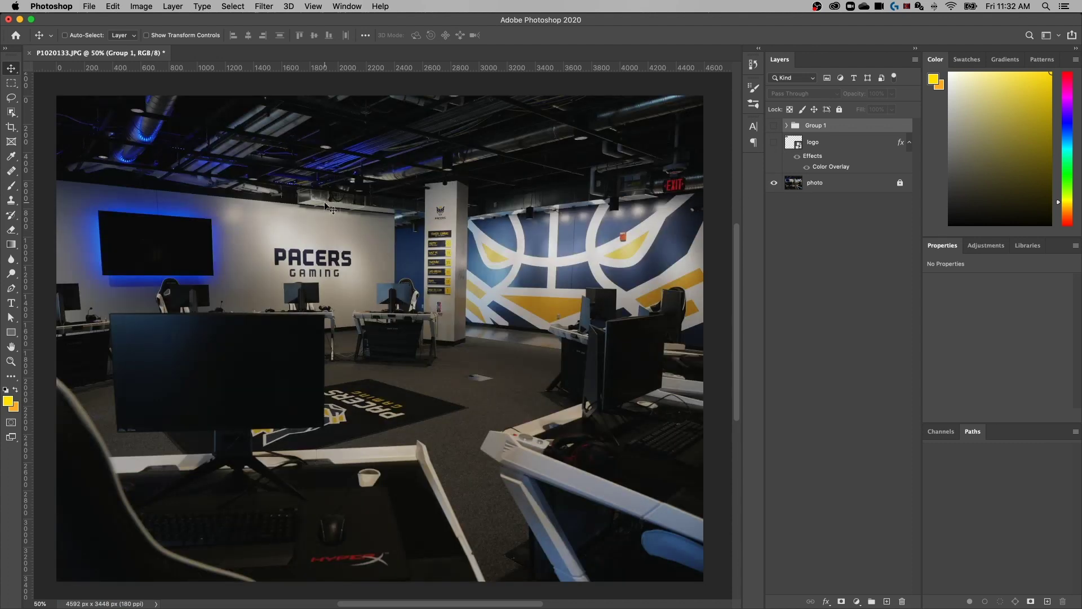
click(89, 7)
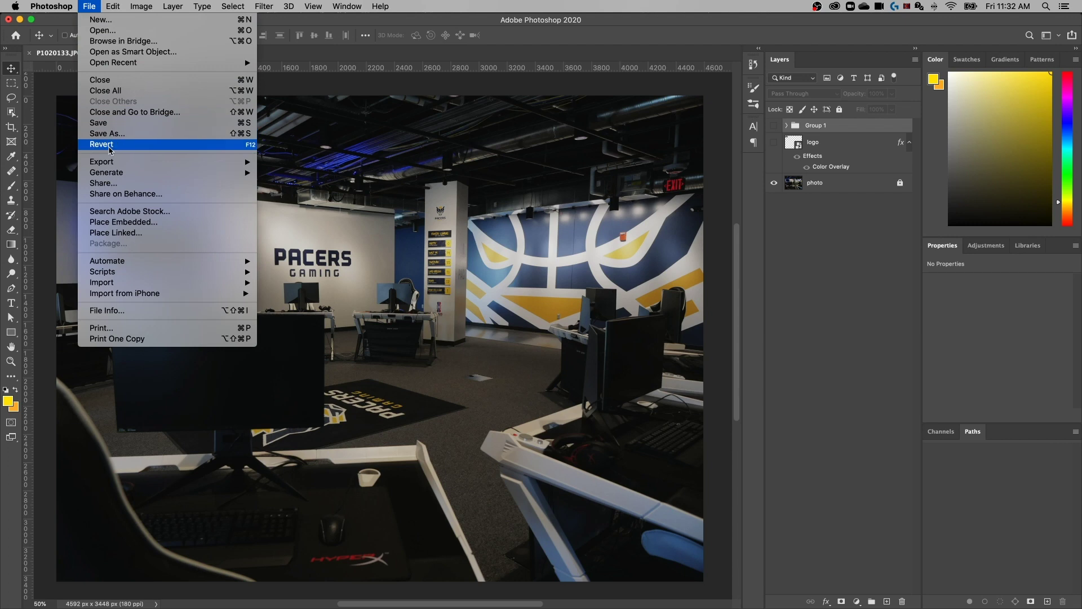
click(135, 222)
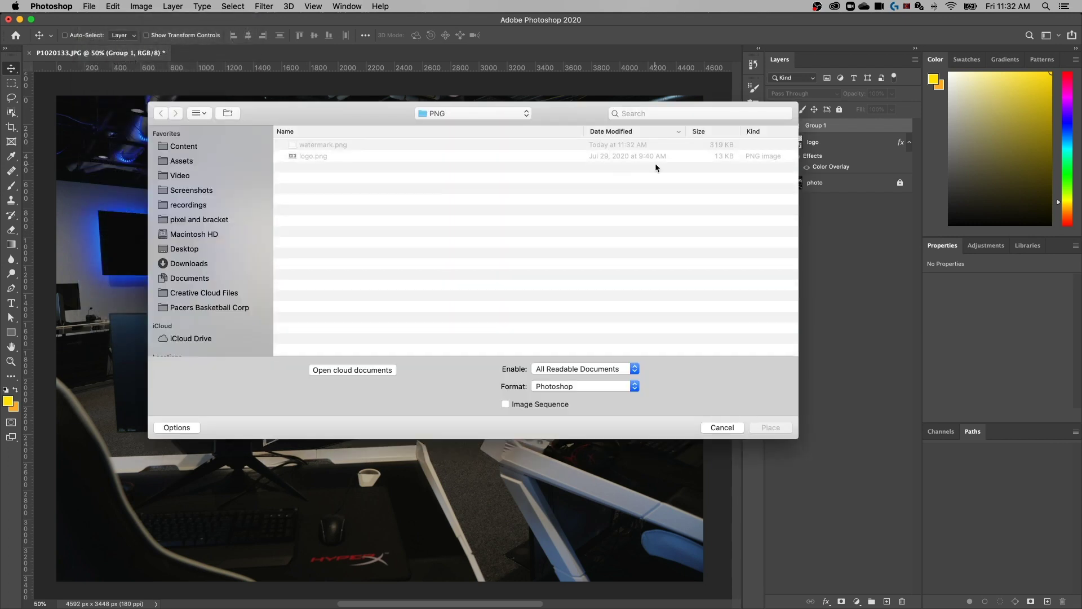
click(309, 145)
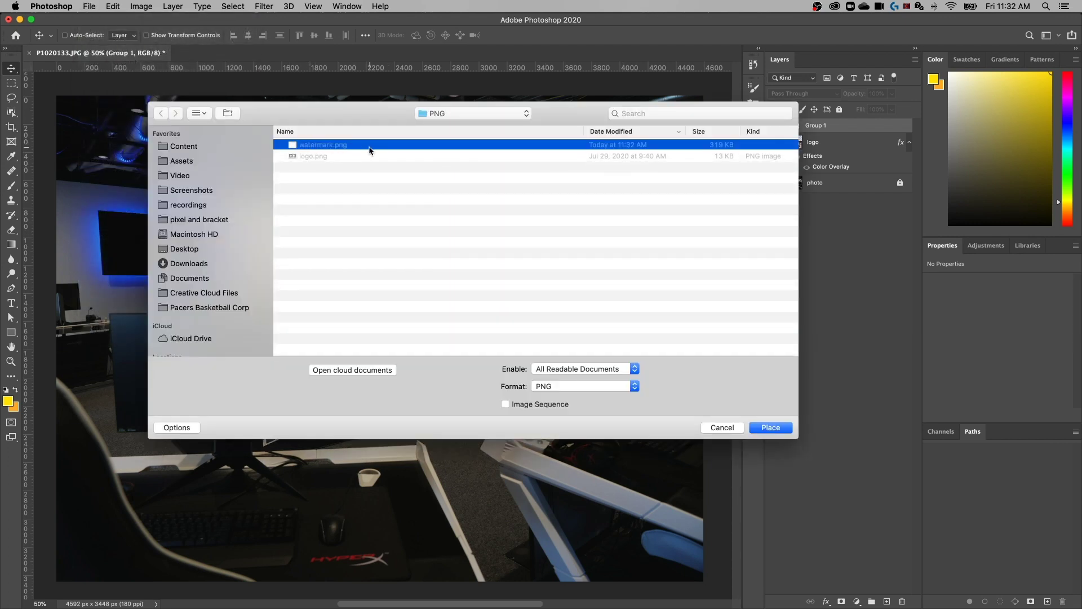
click(770, 428)
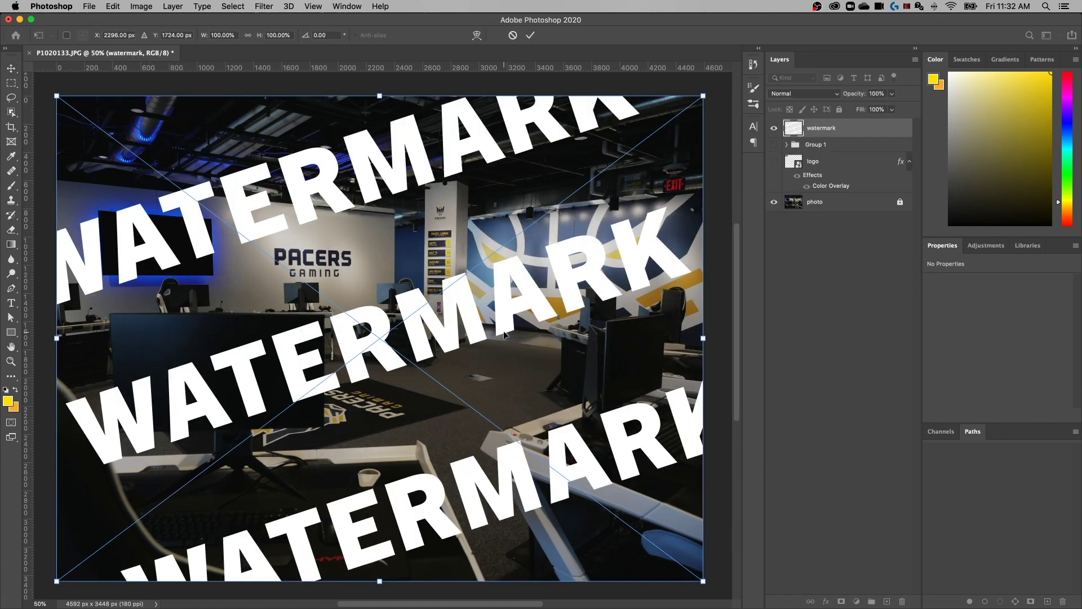
key(Return)
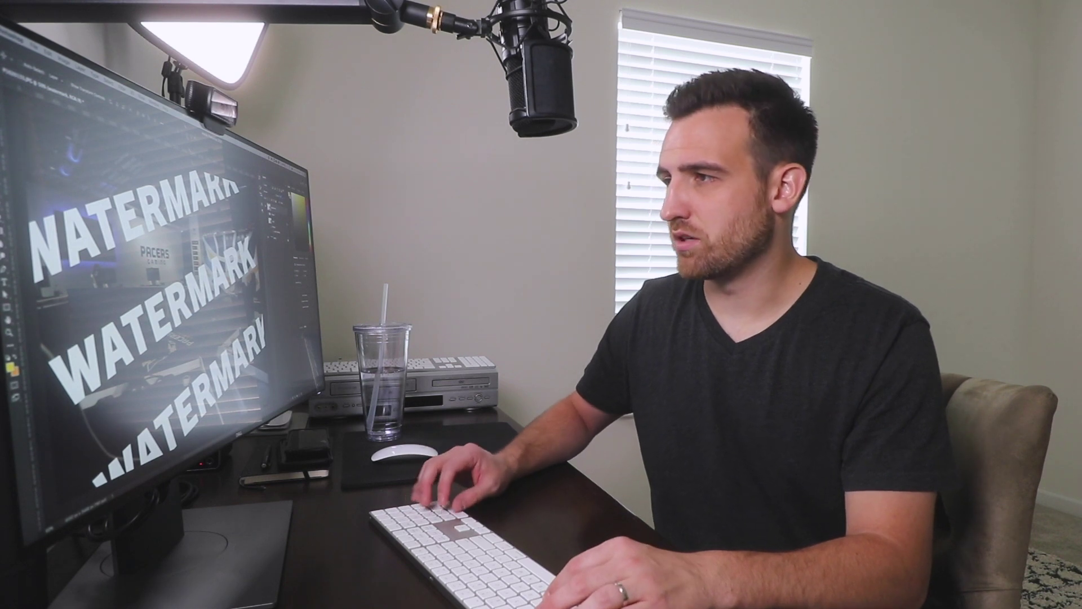
key(Delete)
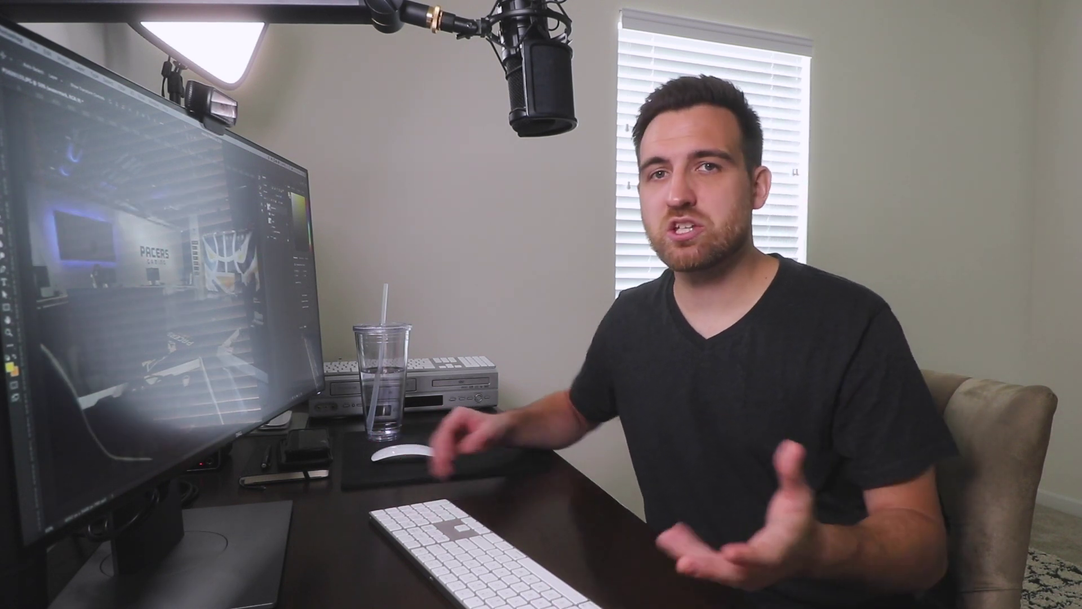